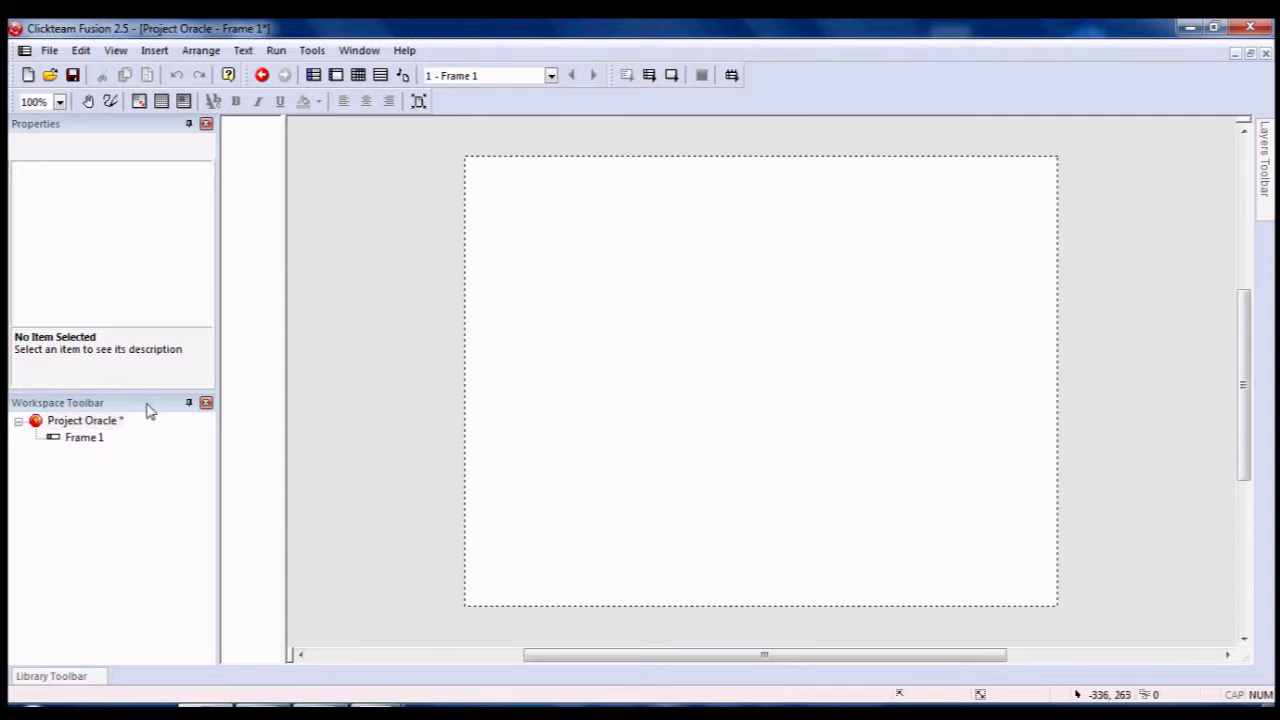
Step: Select Frame 1 of Project Oracle and pick the 960 x 640 preset for its Size property
left_click(114, 421)
left_click(110, 421)
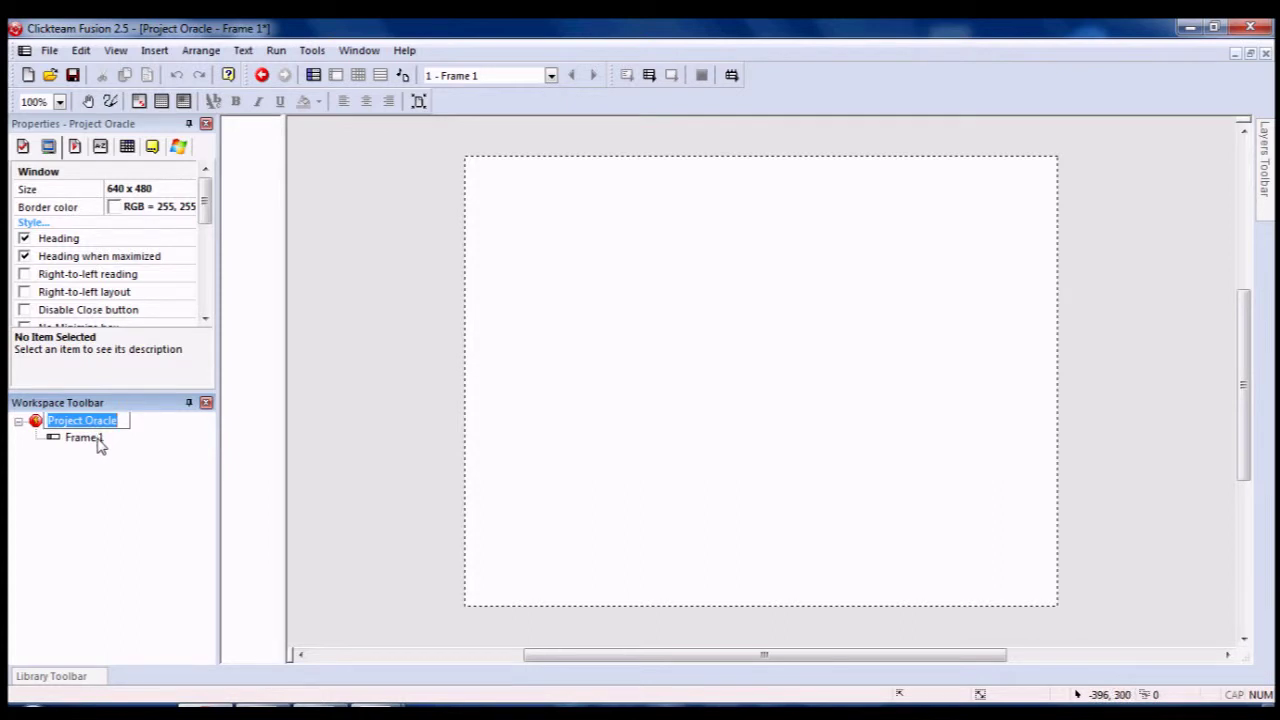
key("Return")
left_click(84, 438)
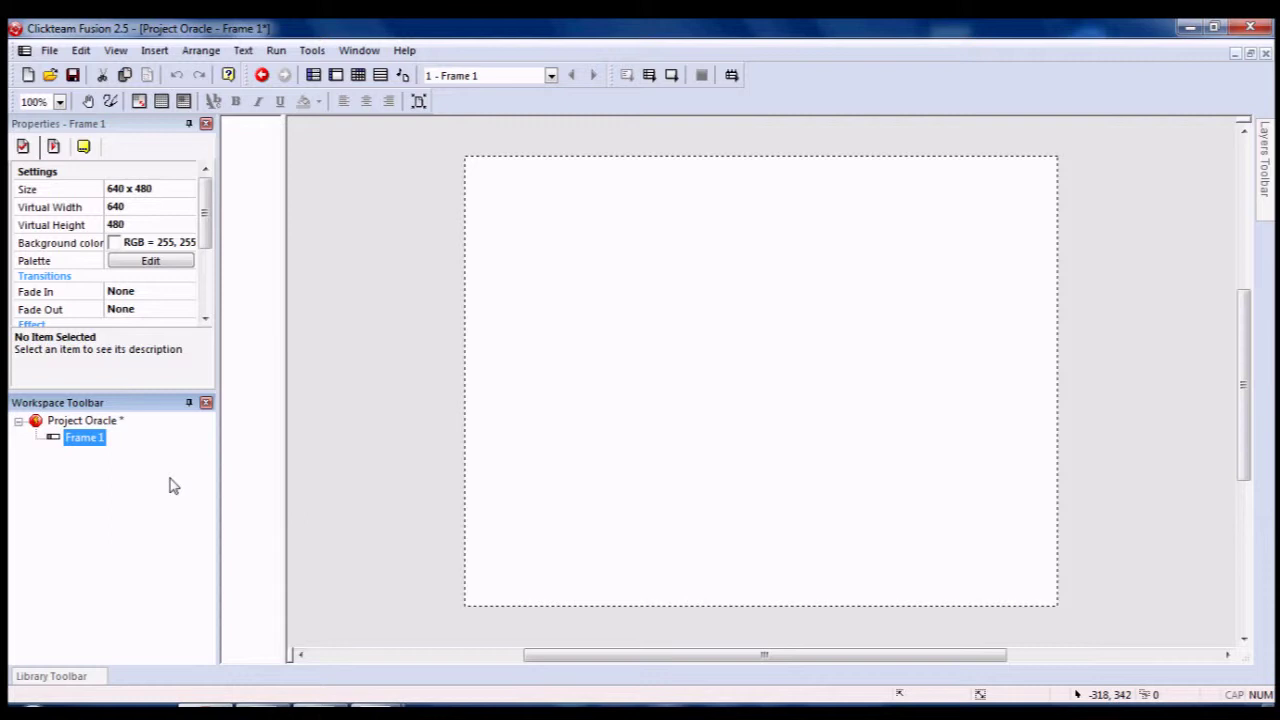
left_click(167, 188)
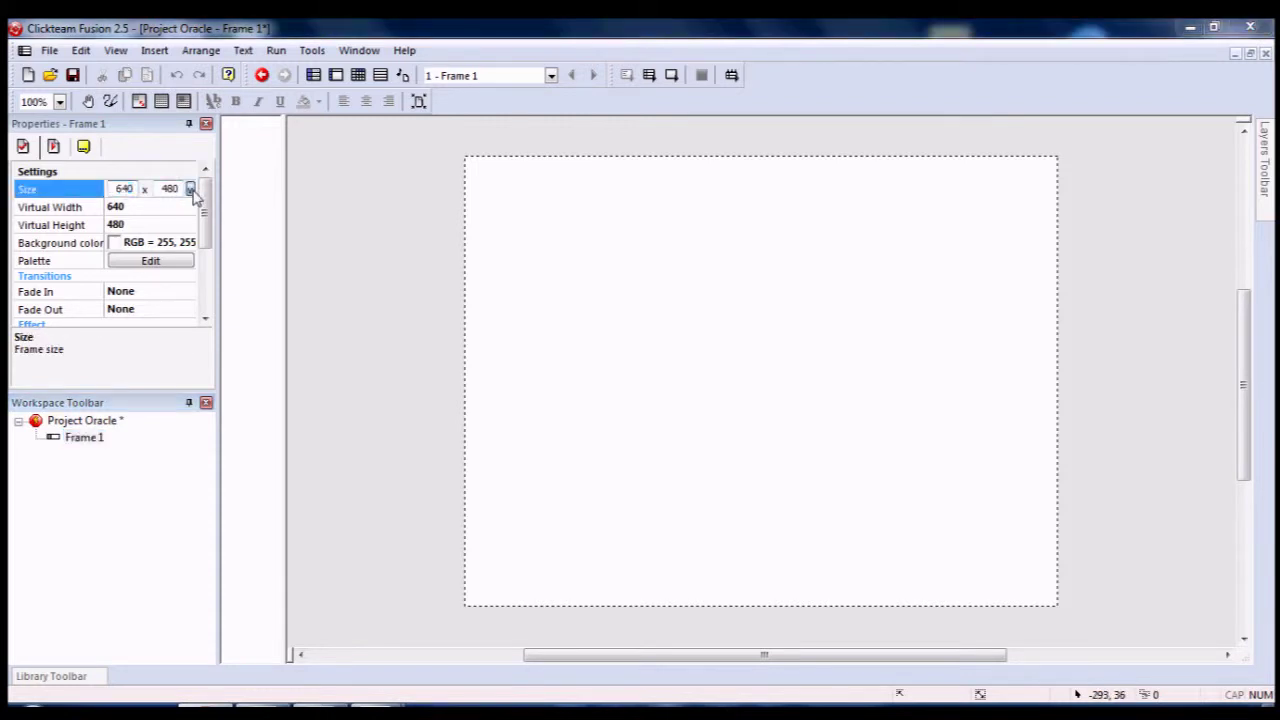
left_click(190, 189)
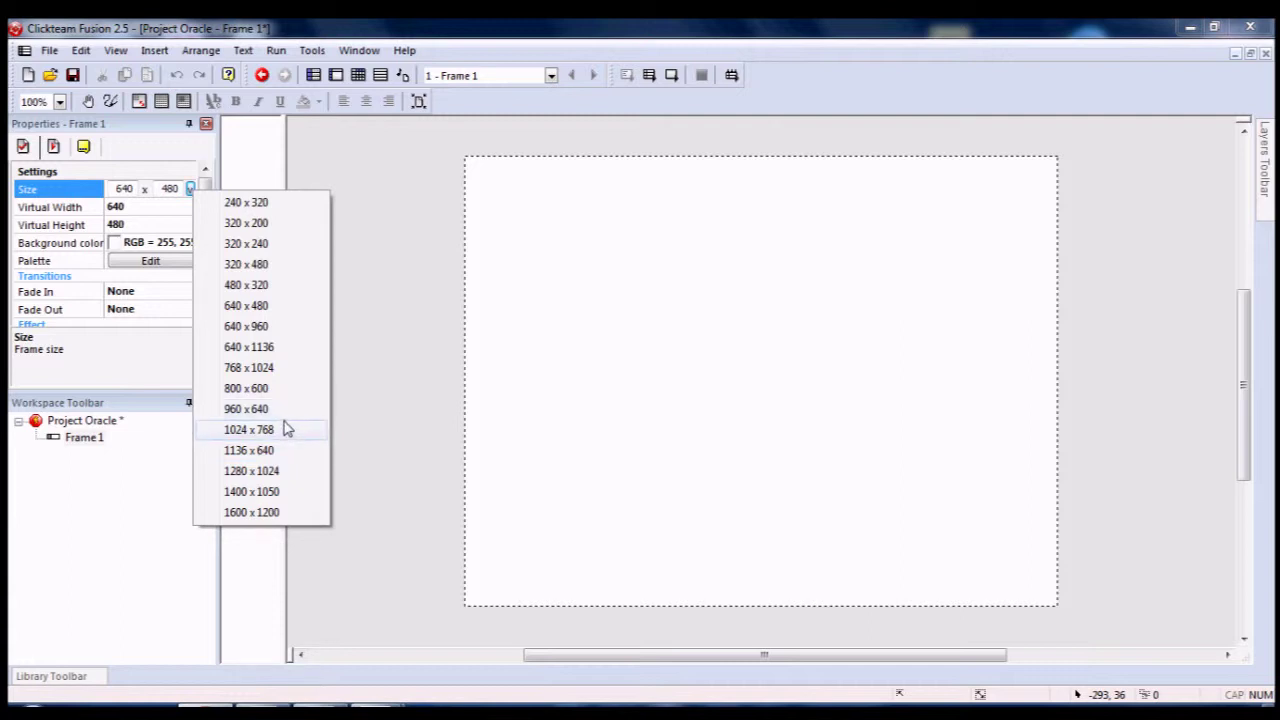
left_click(80, 440)
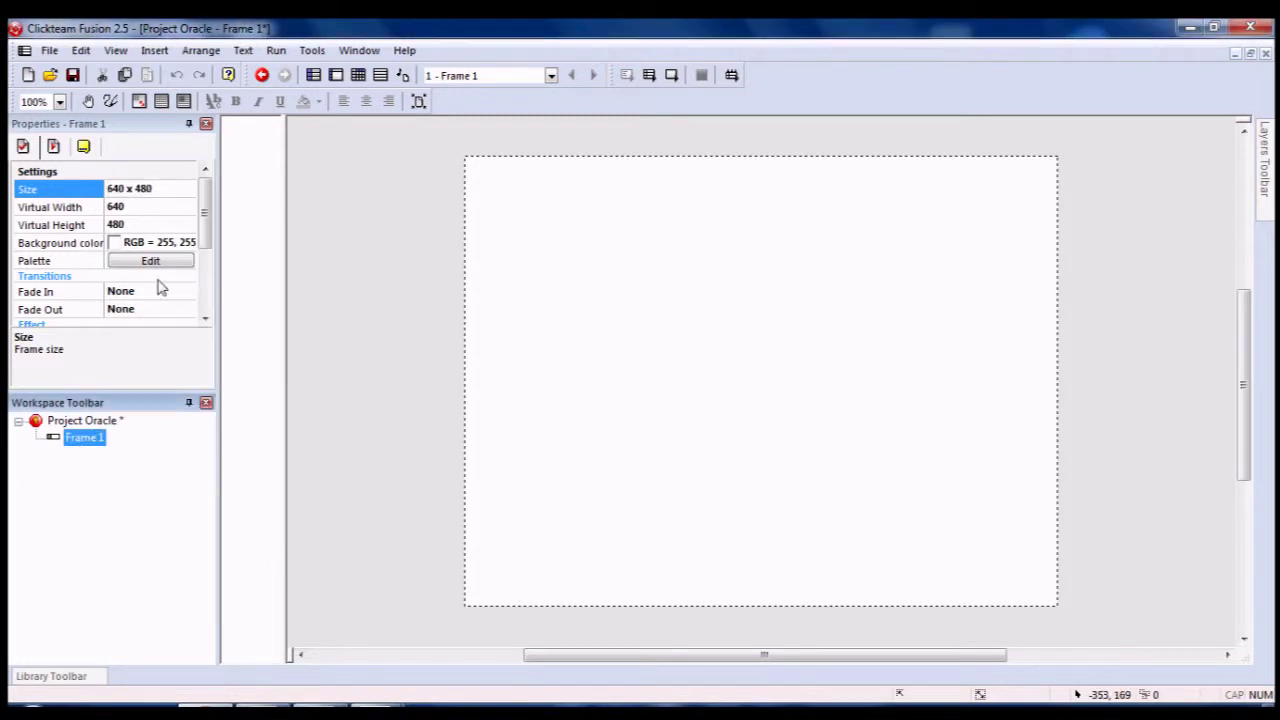
left_click(176, 190)
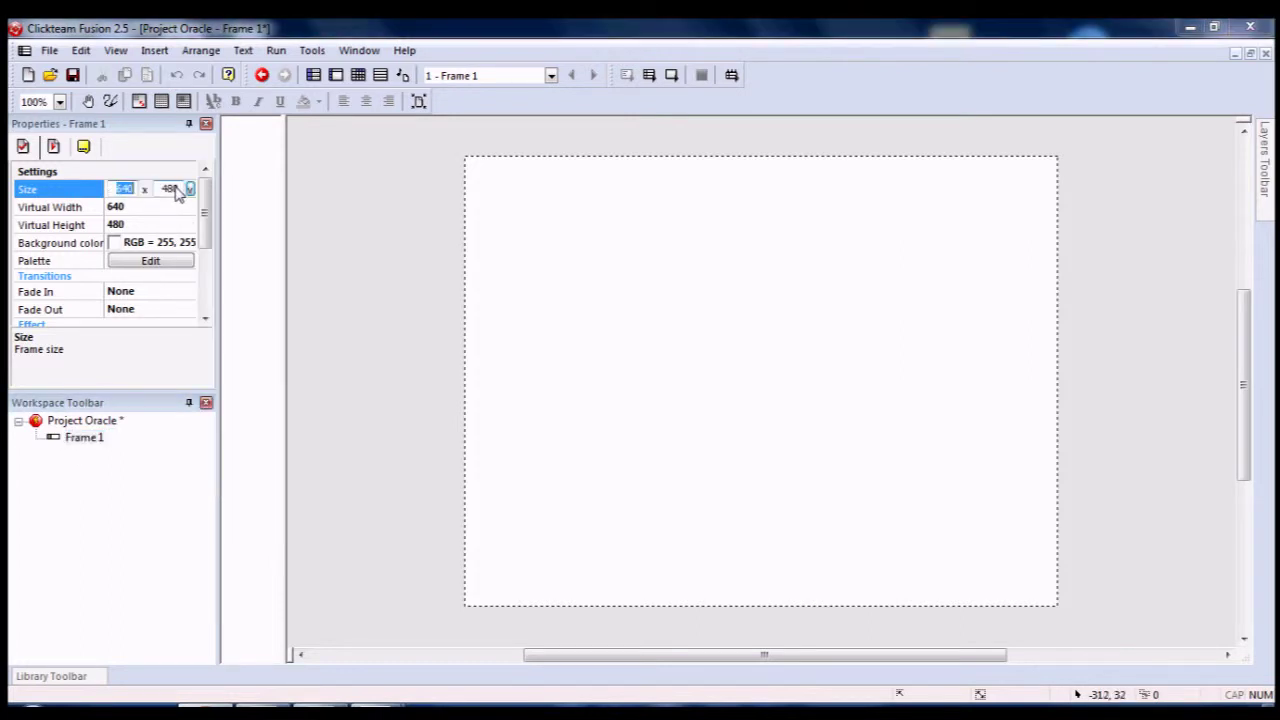
left_click(188, 189)
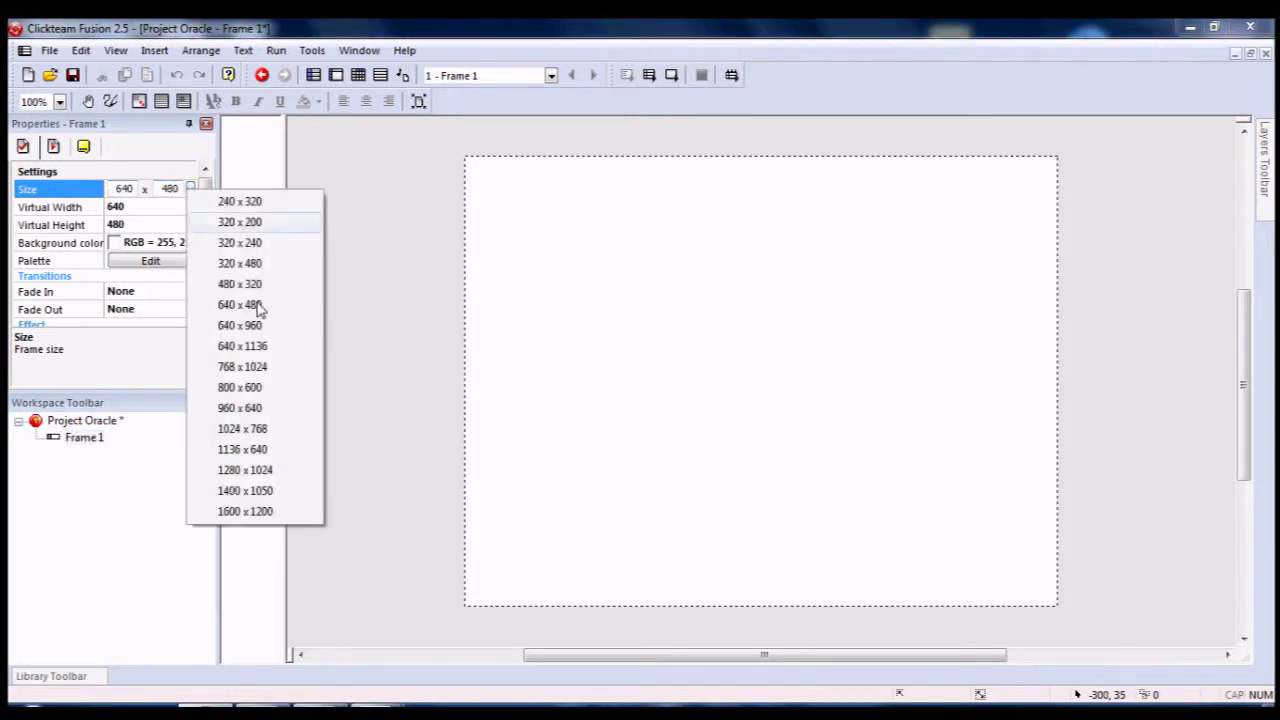
left_click(281, 416)
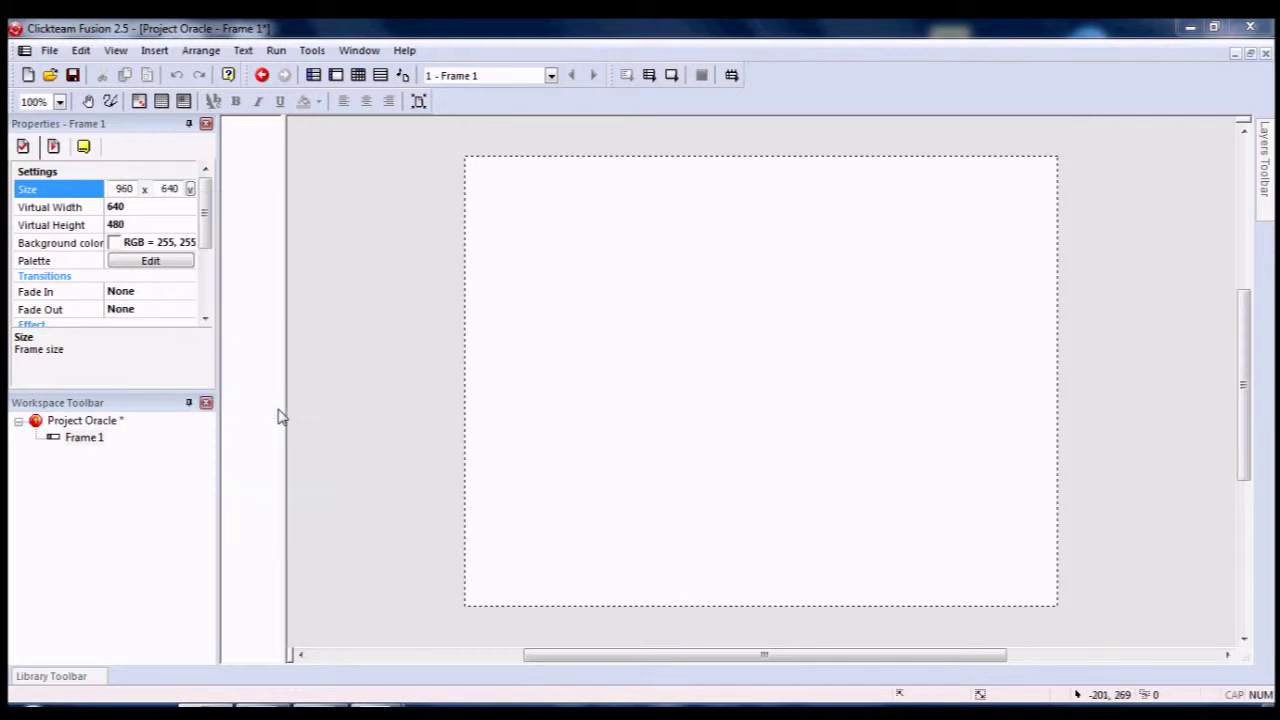
Step: Commit the new 960 x 640 frame size in the frame editor
left_click(336, 280)
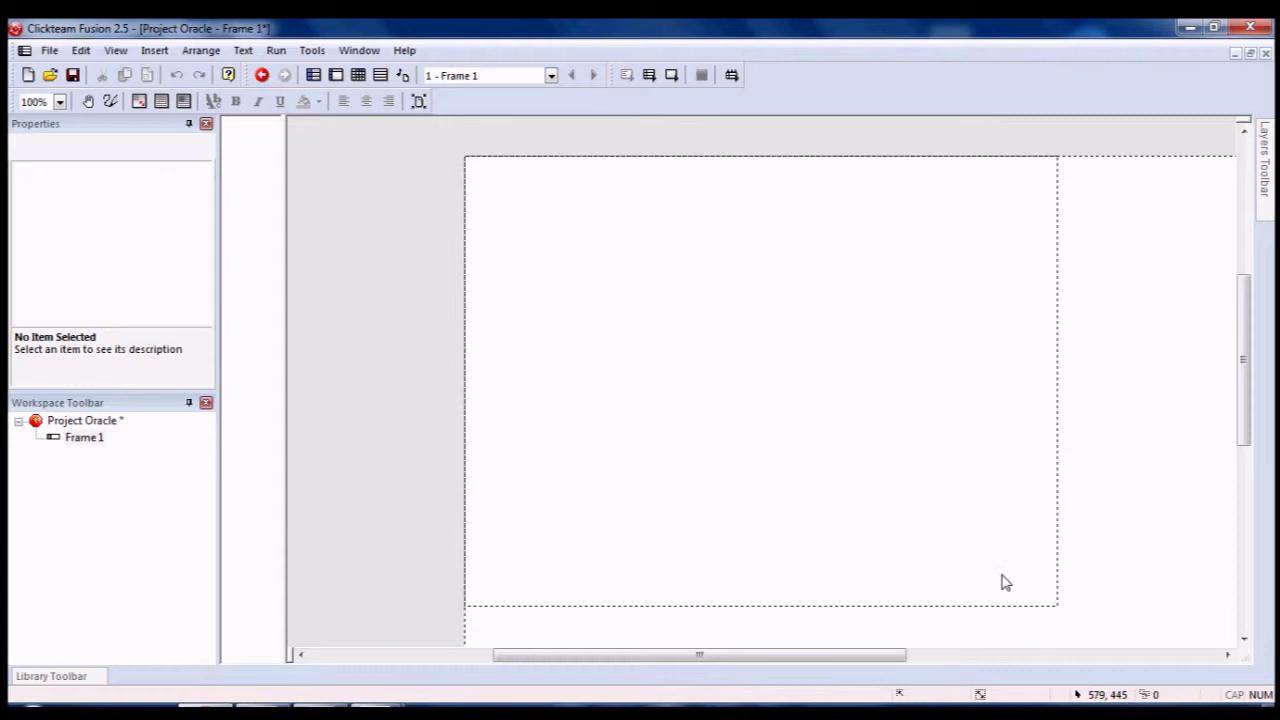
left_click_drag(897, 661, 966, 660)
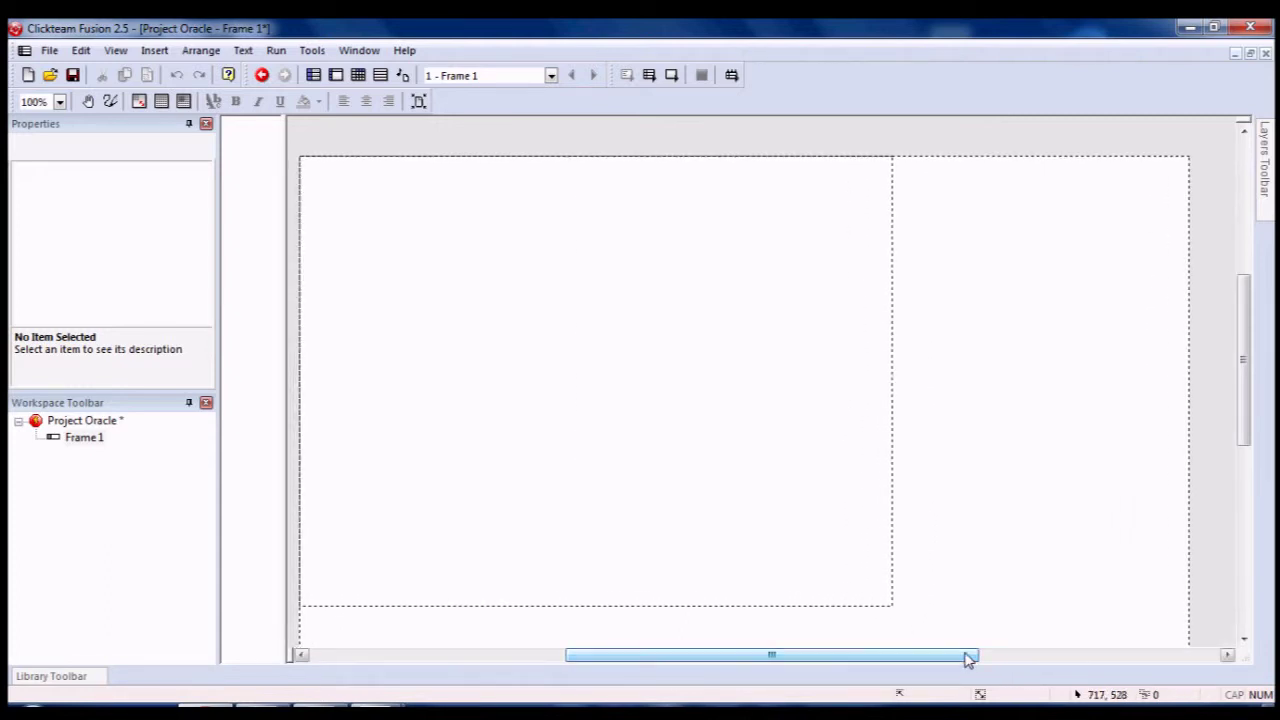
mouse_move(1246, 415)
left_mouse_down()
mouse_move(1248, 483)
mouse_move(1243, 397)
mouse_move(1246, 436)
mouse_move(1245, 424)
left_mouse_up()
Step: View the frame at 75% and 50% zoom, then return to 100%
left_click(60, 101)
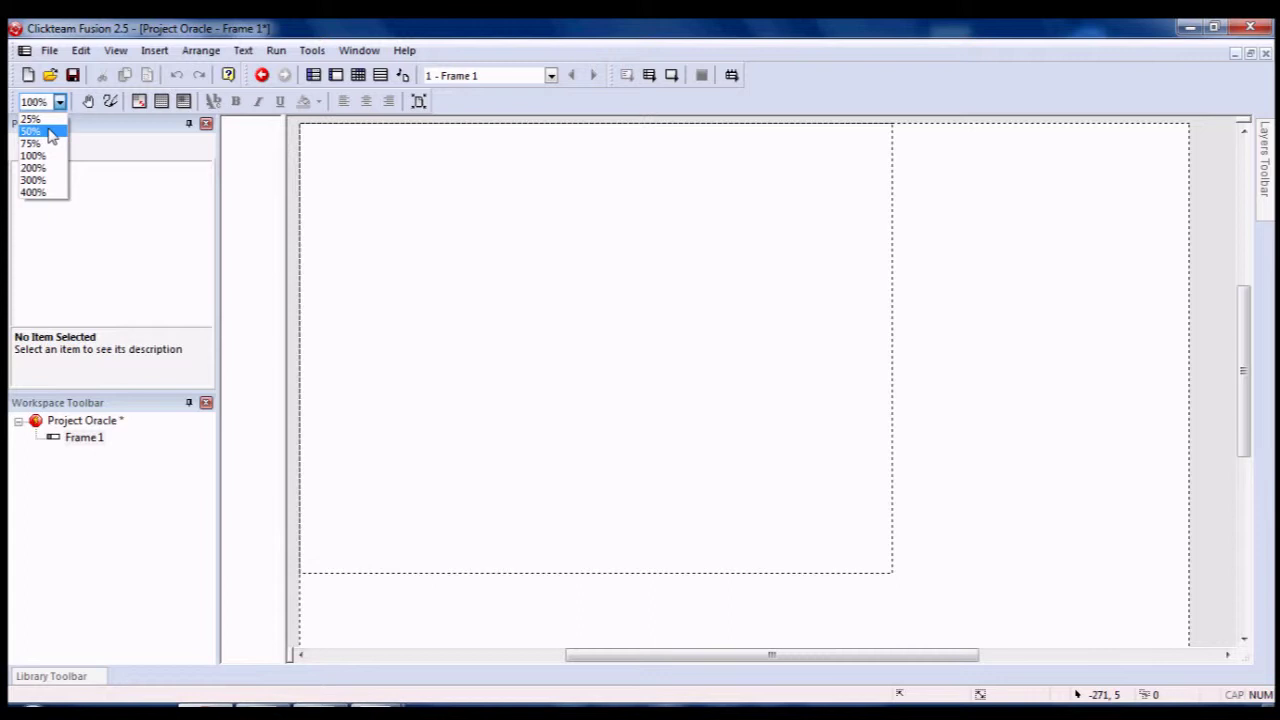
left_click(51, 143)
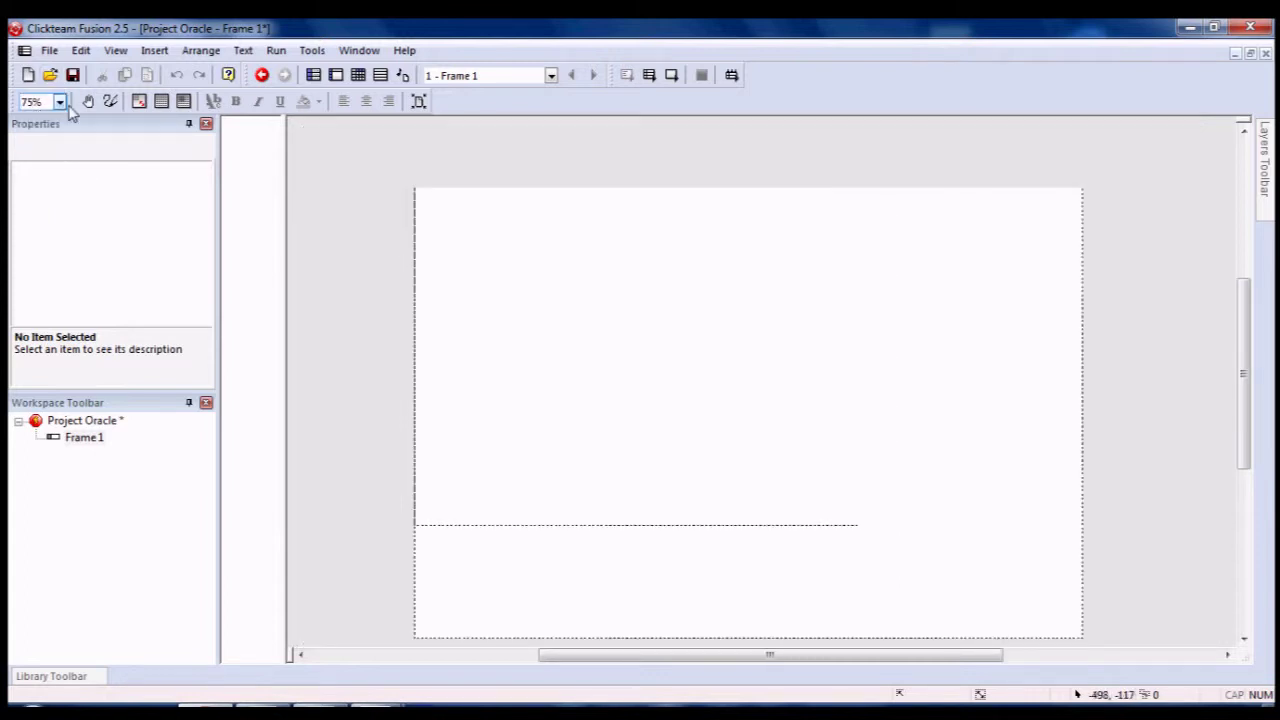
left_click(61, 102)
left_click(61, 131)
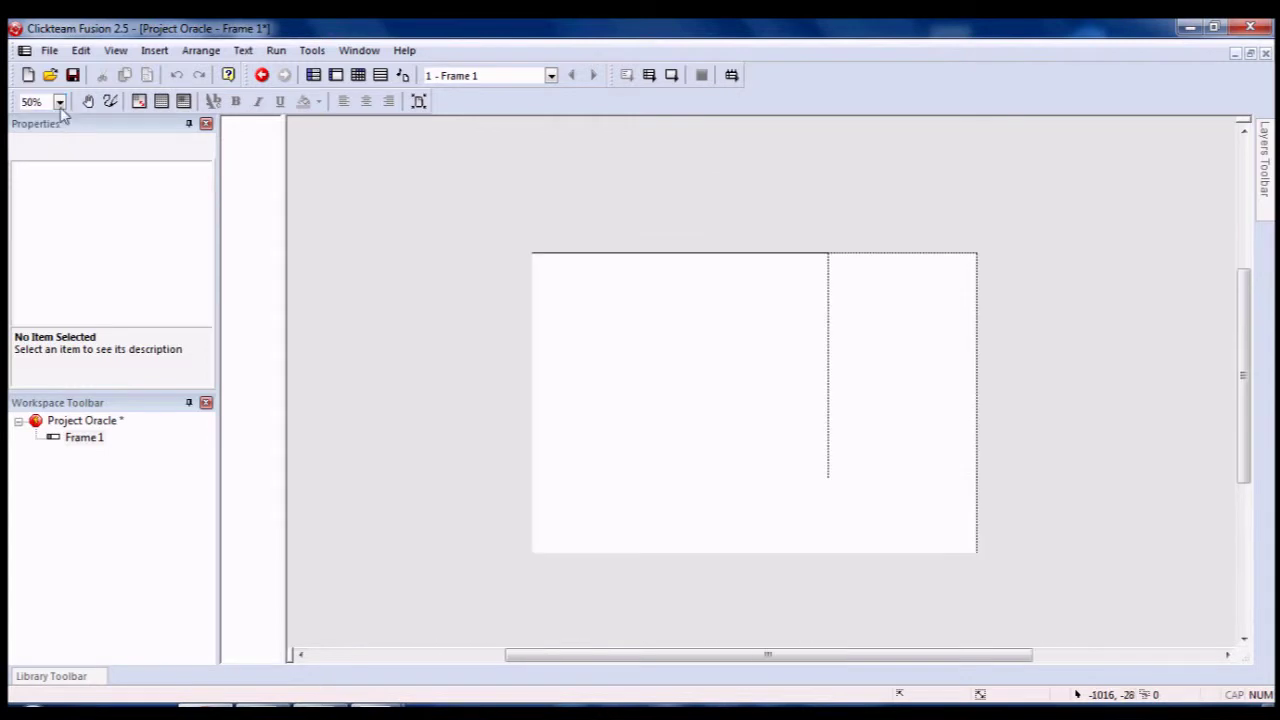
left_click(60, 102)
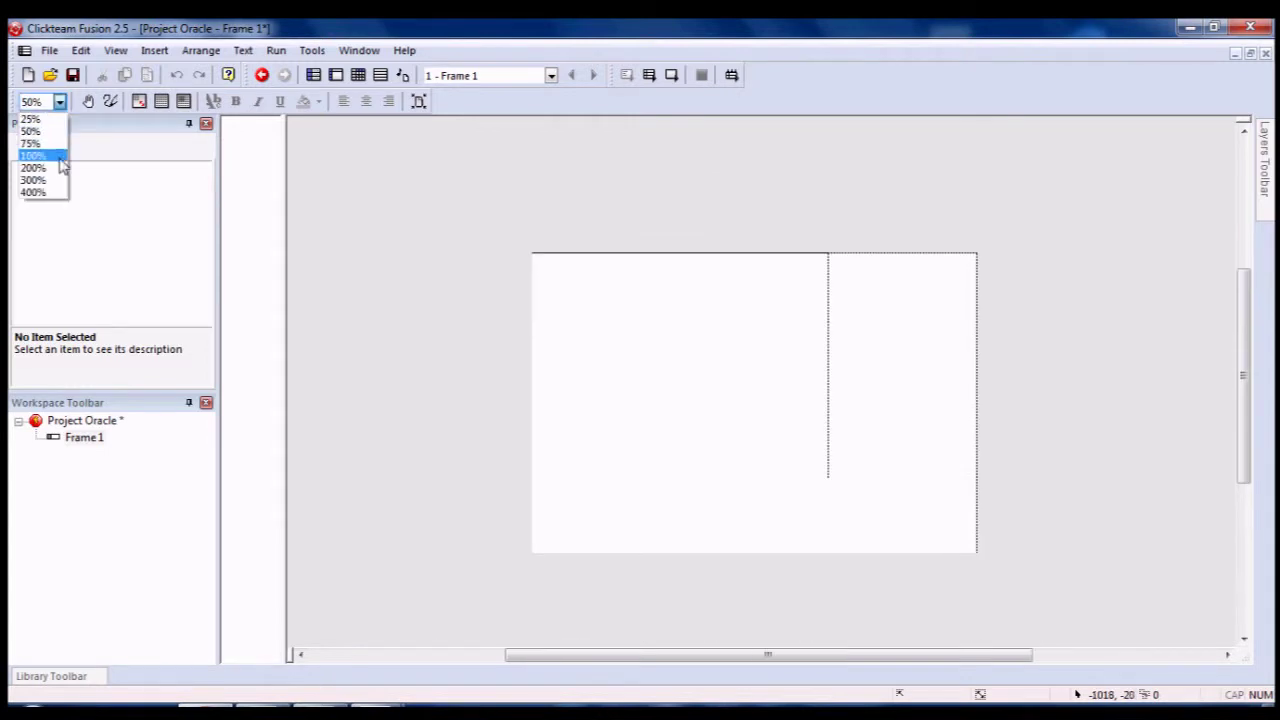
left_click(58, 156)
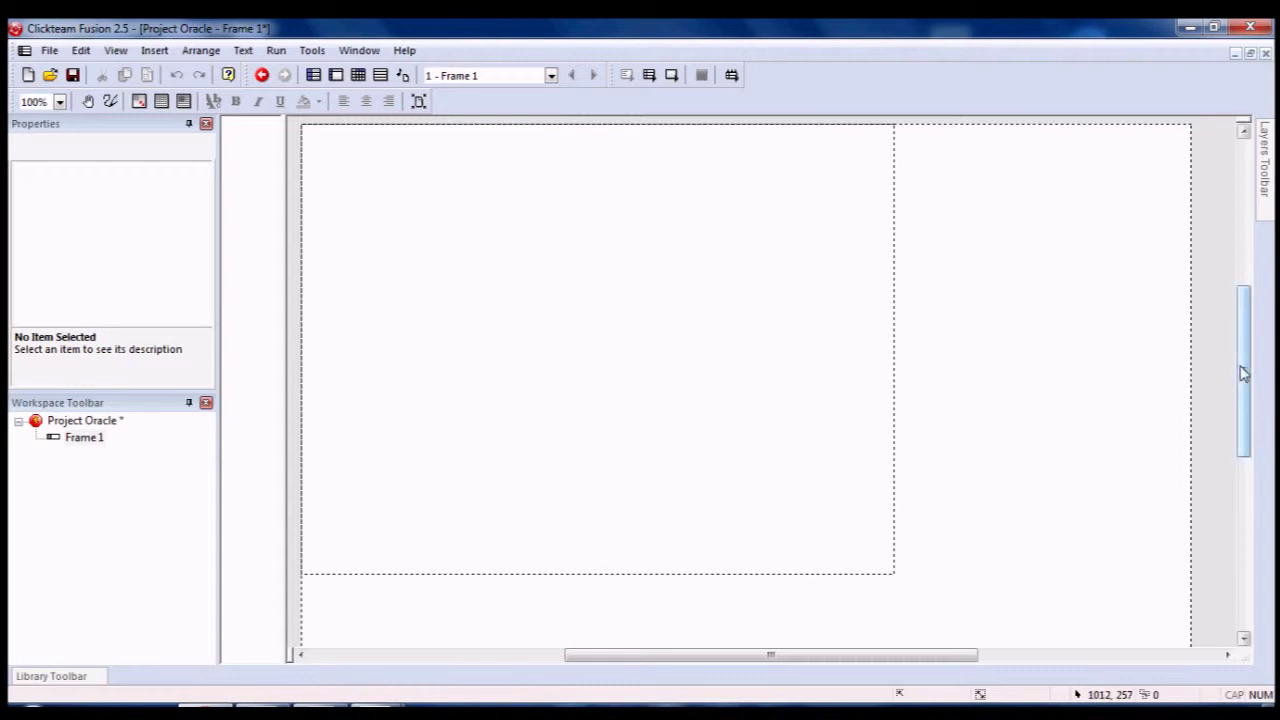
mouse_move(1240, 372)
left_mouse_down()
mouse_move(1245, 412)
mouse_move(1243, 330)
mouse_move(1258, 372)
left_mouse_up()
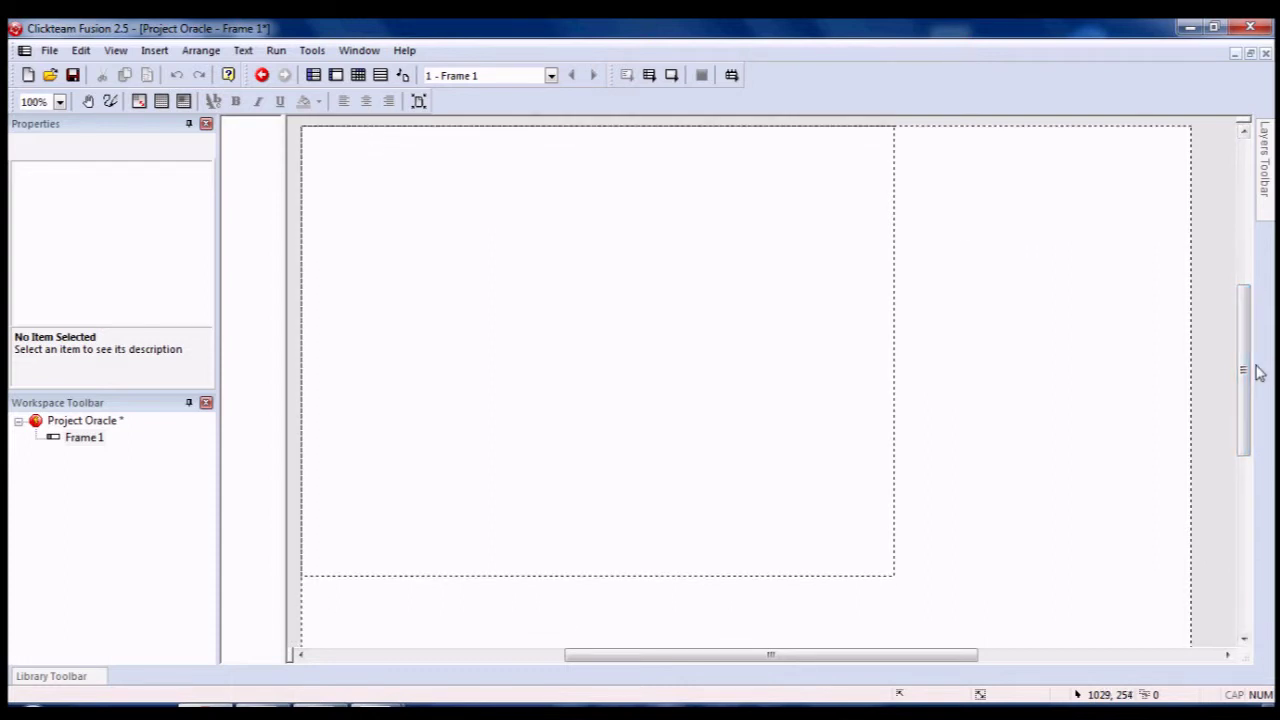
Step: Enable Show grid and Snap to for a red 32 x 32 grid in Grid Setup
left_click(139, 102)
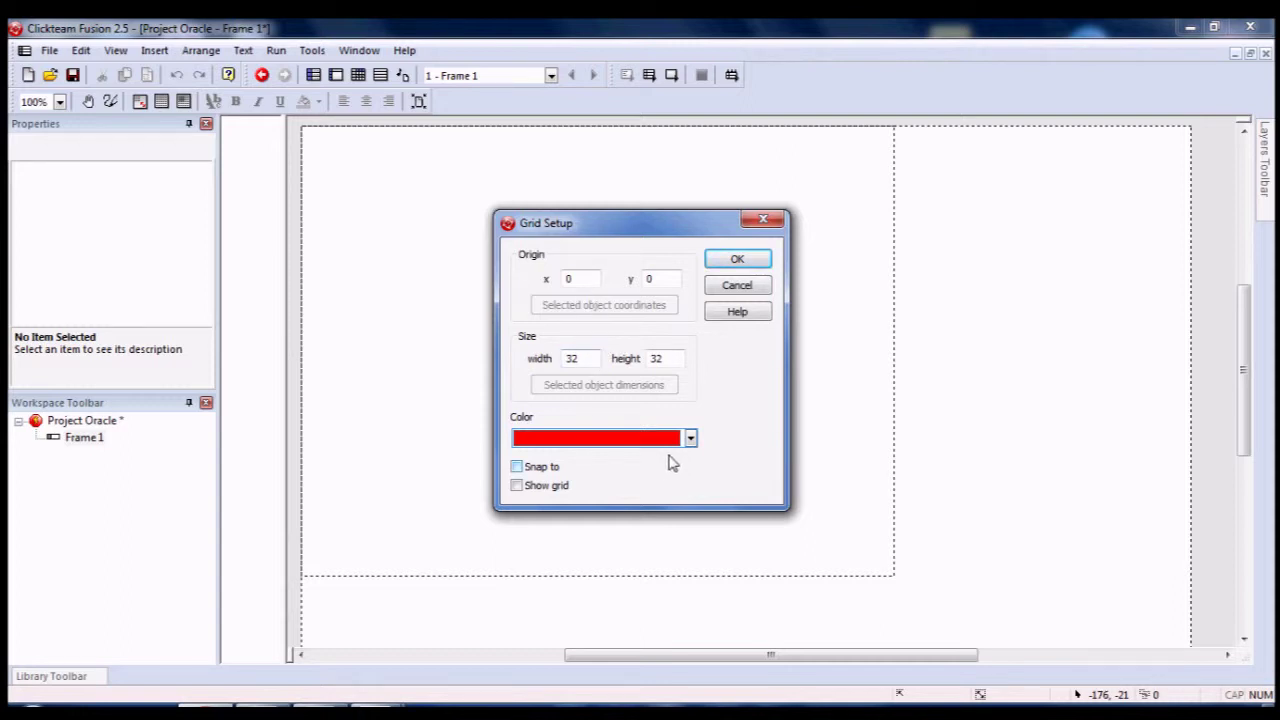
left_click(533, 469)
left_click(737, 259)
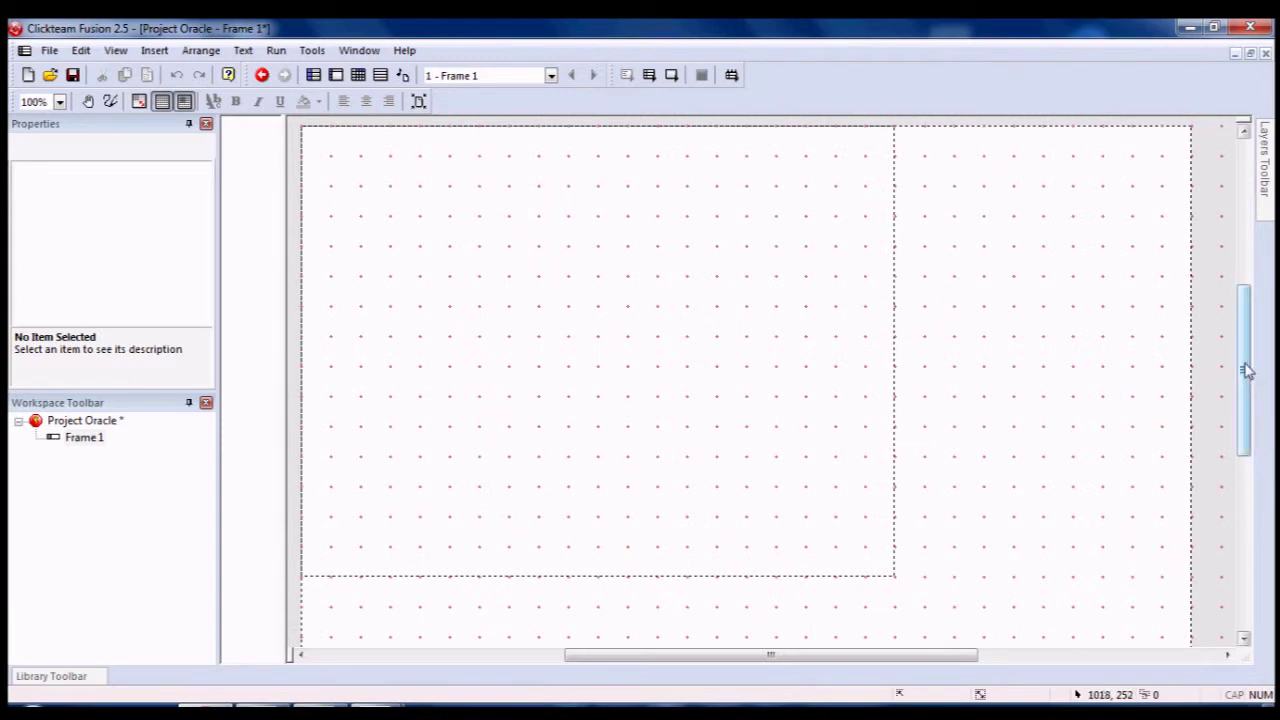
mouse_move(1245, 370)
left_mouse_down()
mouse_move(1249, 463)
mouse_move(1250, 349)
mouse_move(1257, 360)
left_mouse_up()
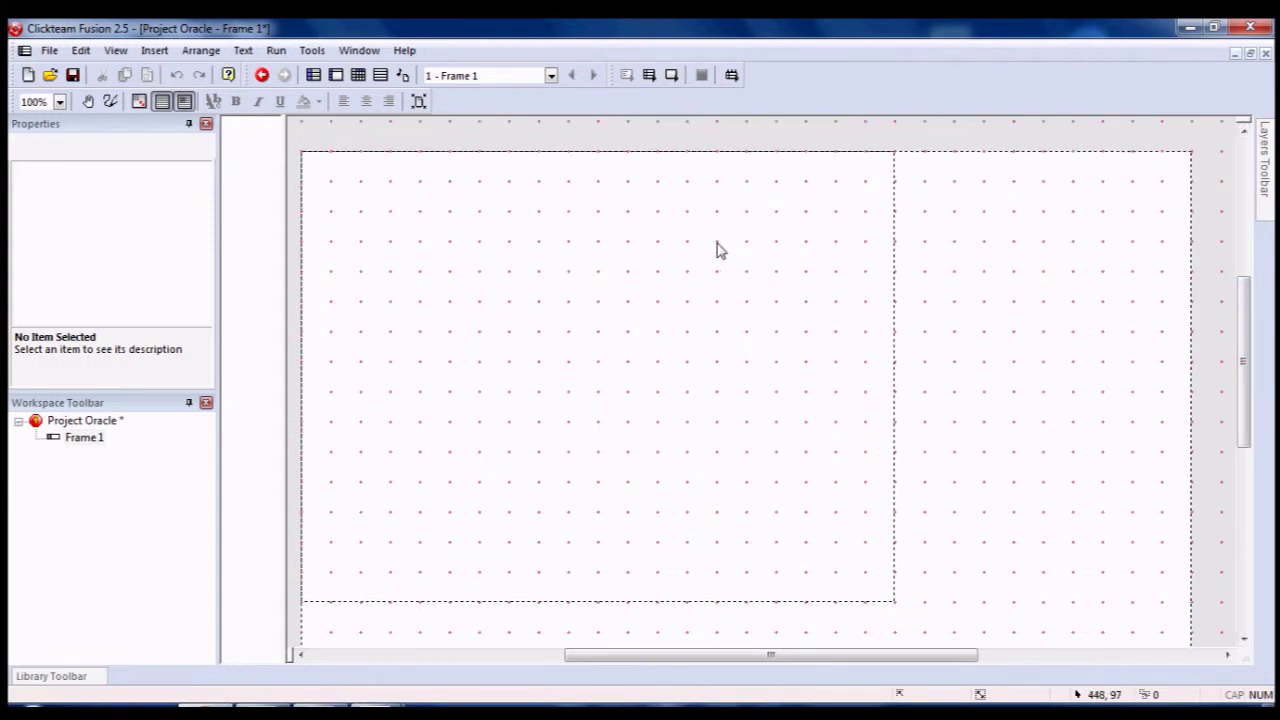
Step: Insert a Backdrop object from the Background category onto the frame
right_click(307, 146)
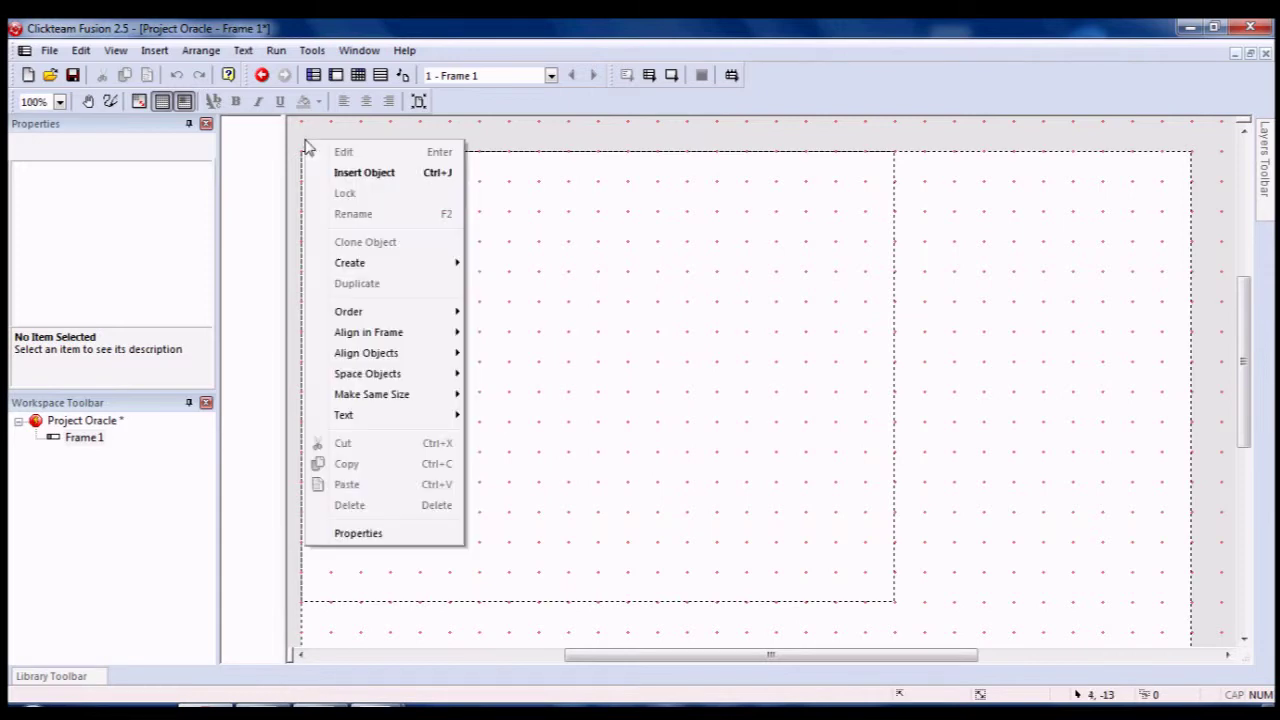
left_click(366, 176)
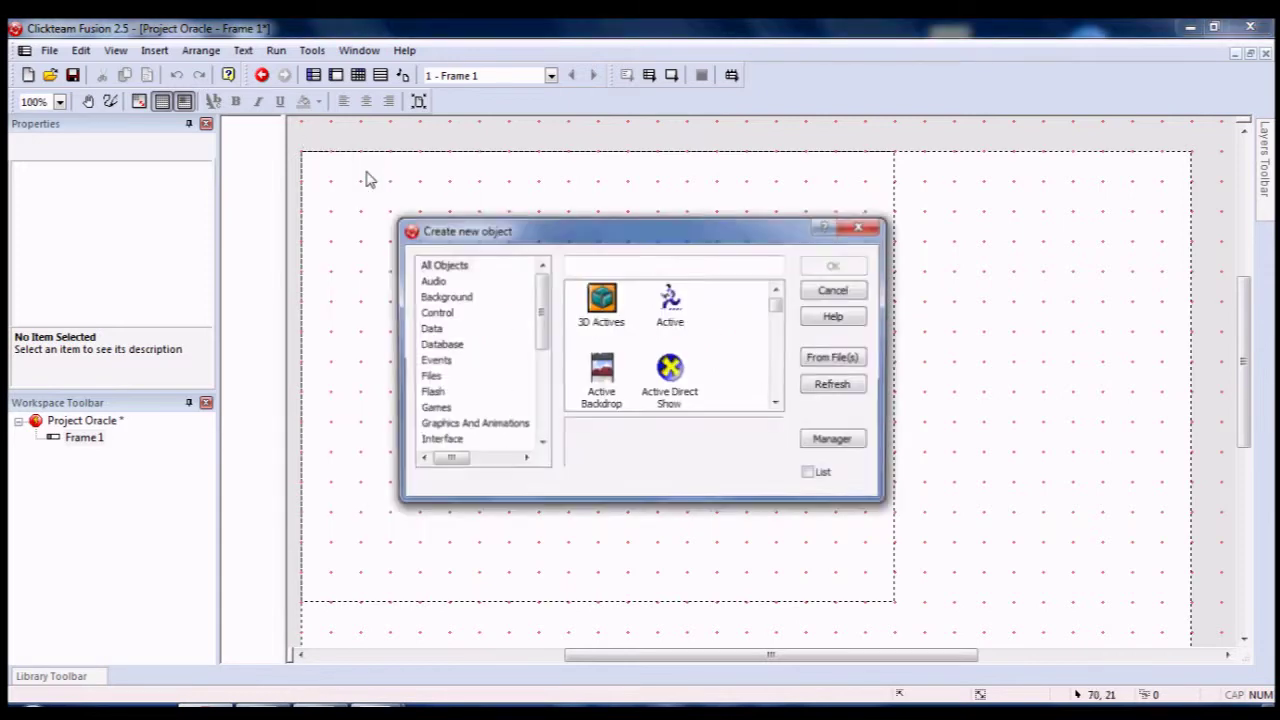
left_click(463, 300)
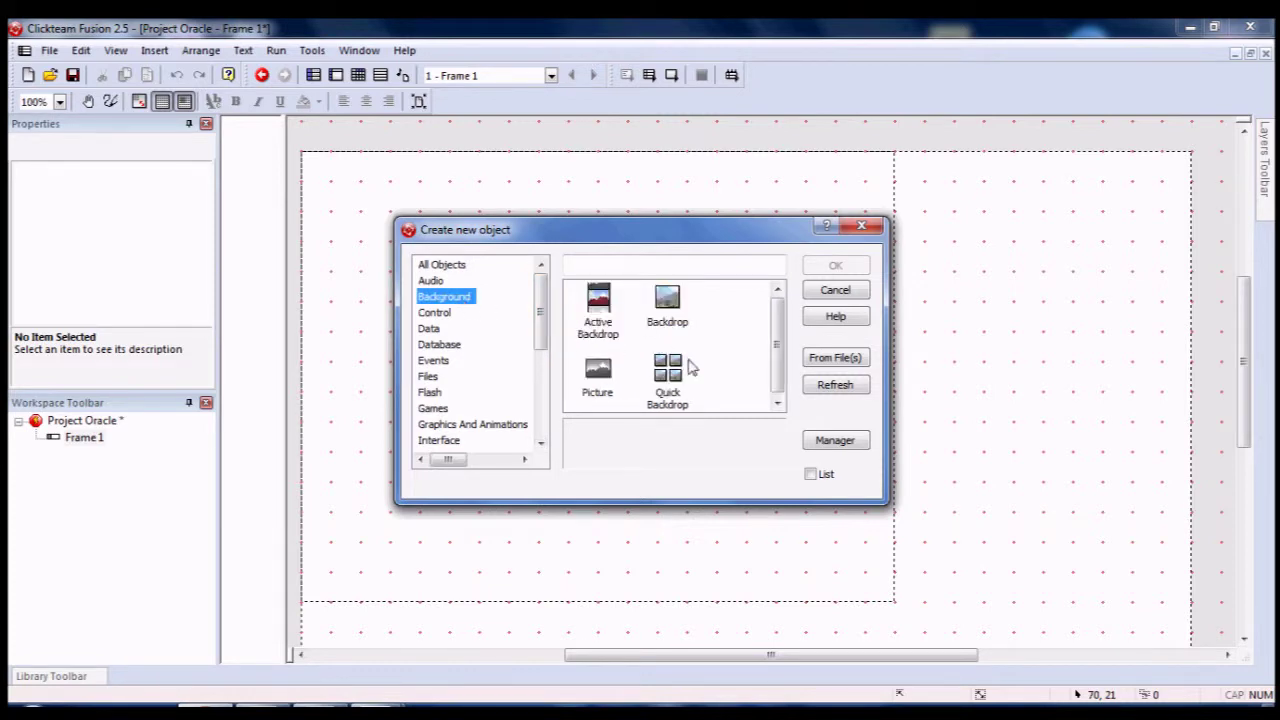
double_click(668, 312)
left_click(670, 315)
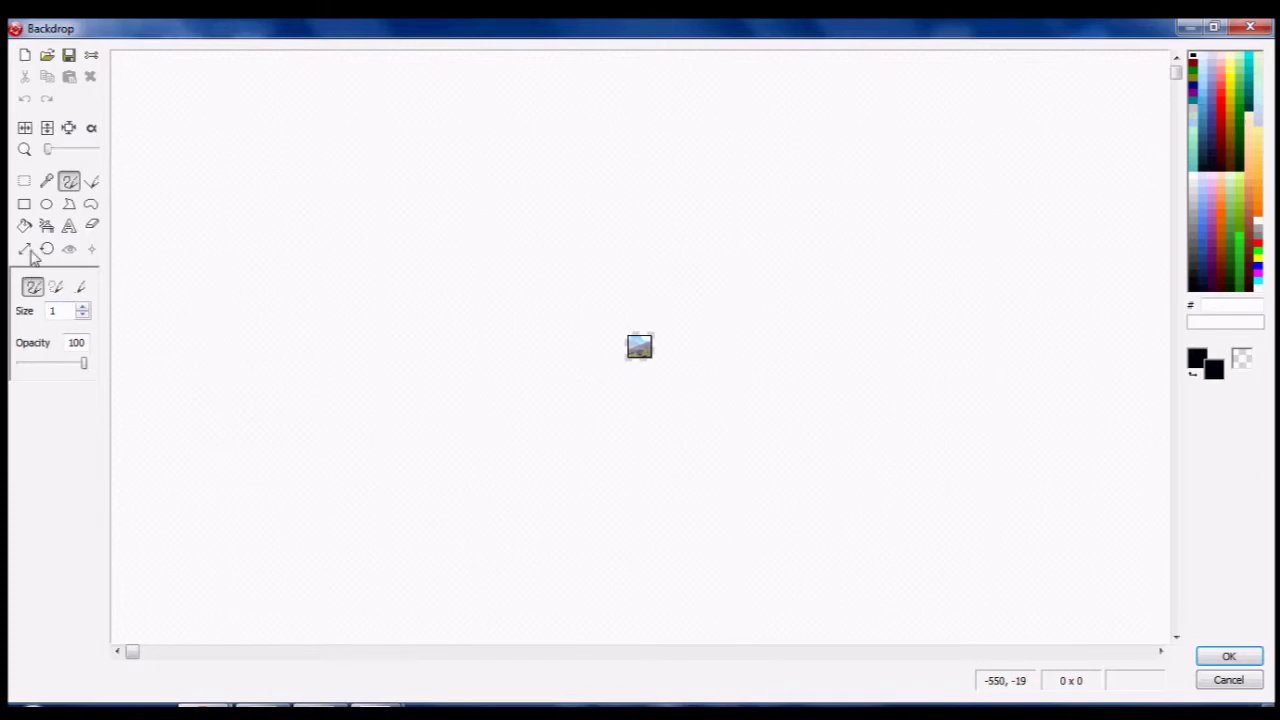
Step: Replace the backdrop's picture with a blank transparent 32 x 32 image and zoom in
left_click(25, 250)
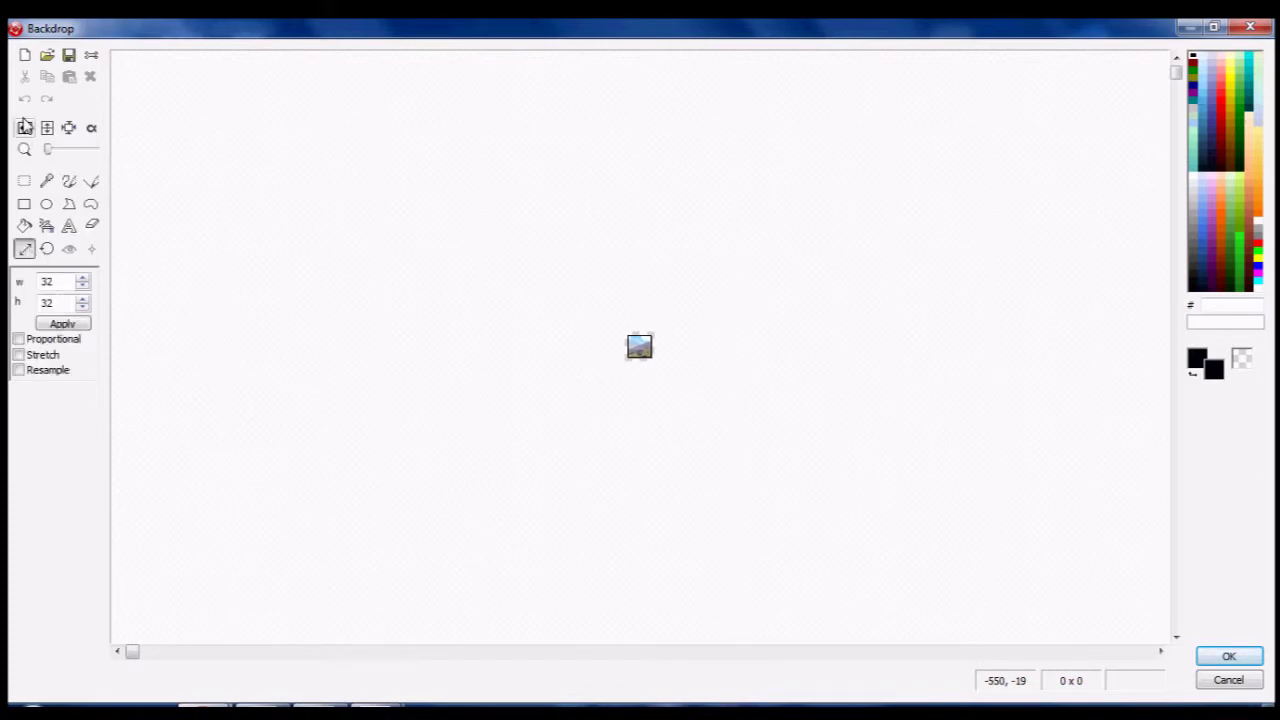
left_click(25, 55)
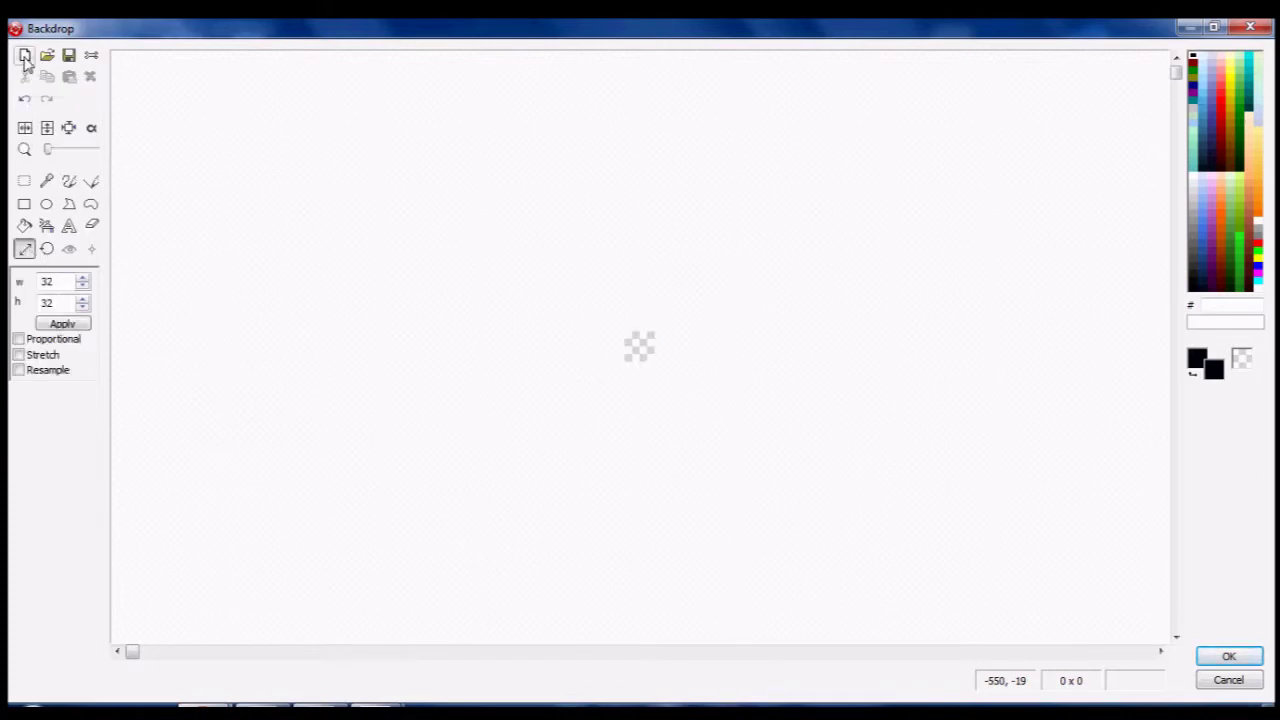
left_click(70, 150)
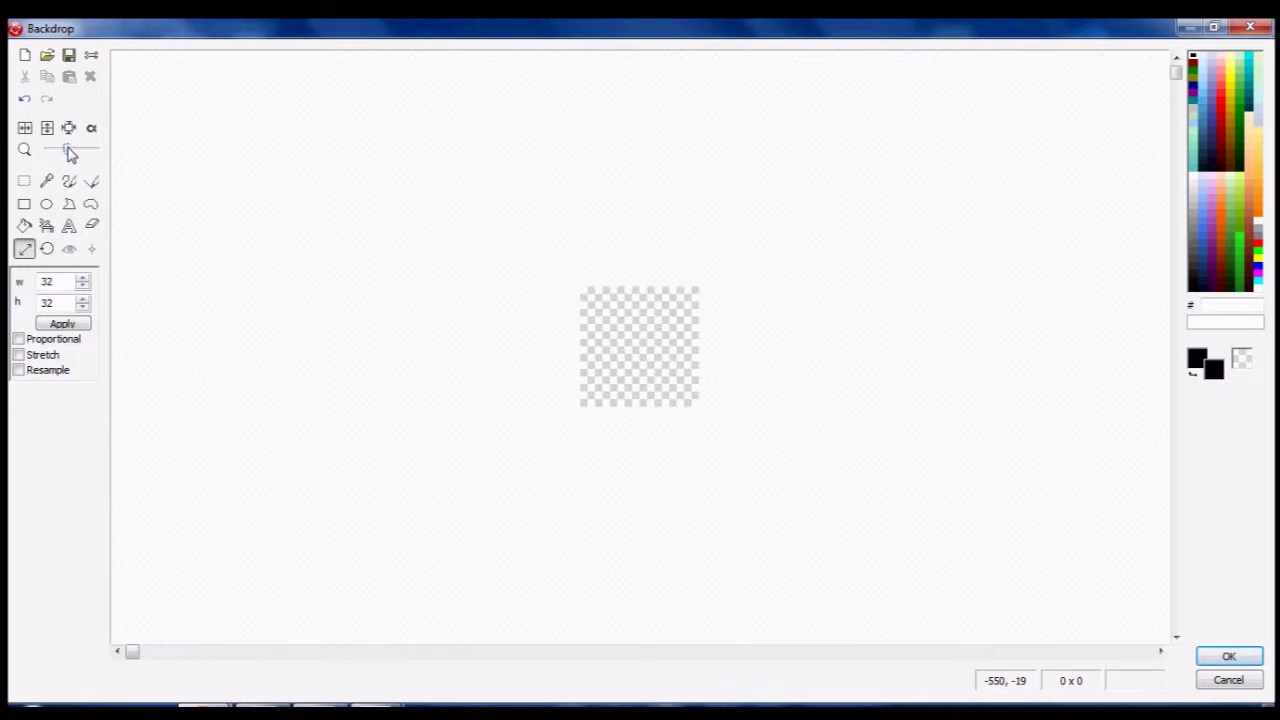
left_click_drag(70, 150, 89, 152)
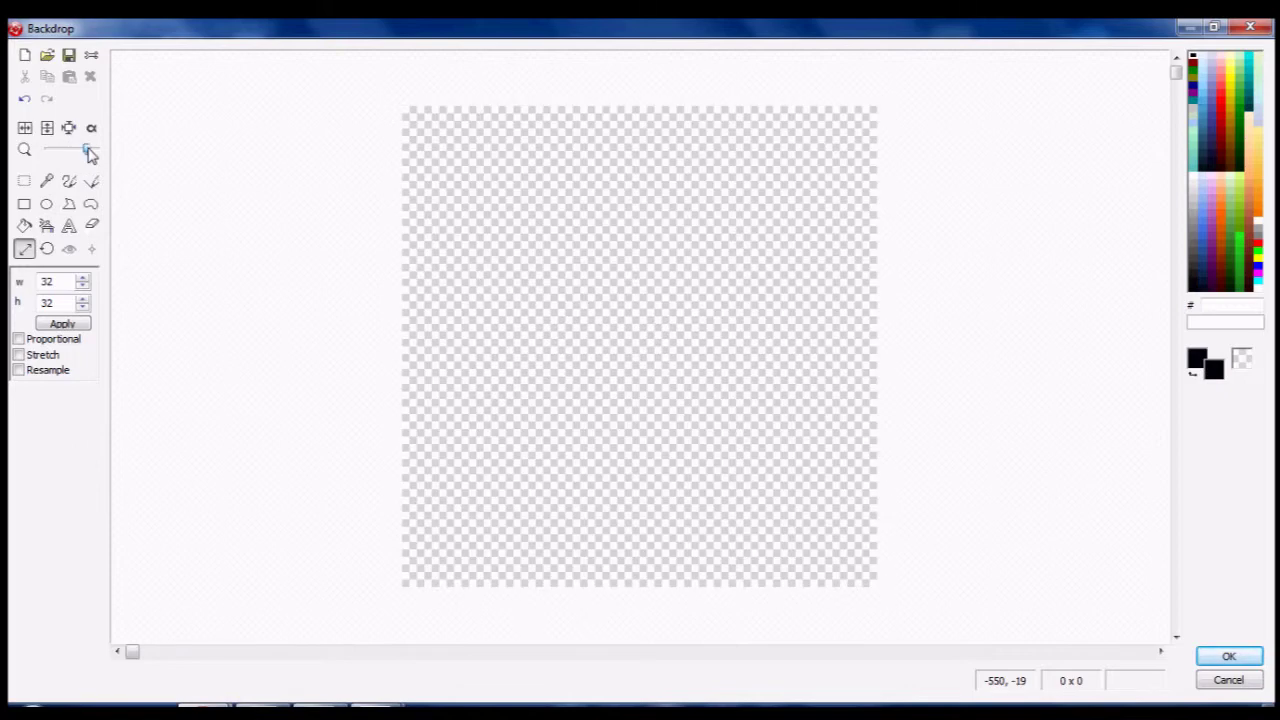
left_click(24, 225)
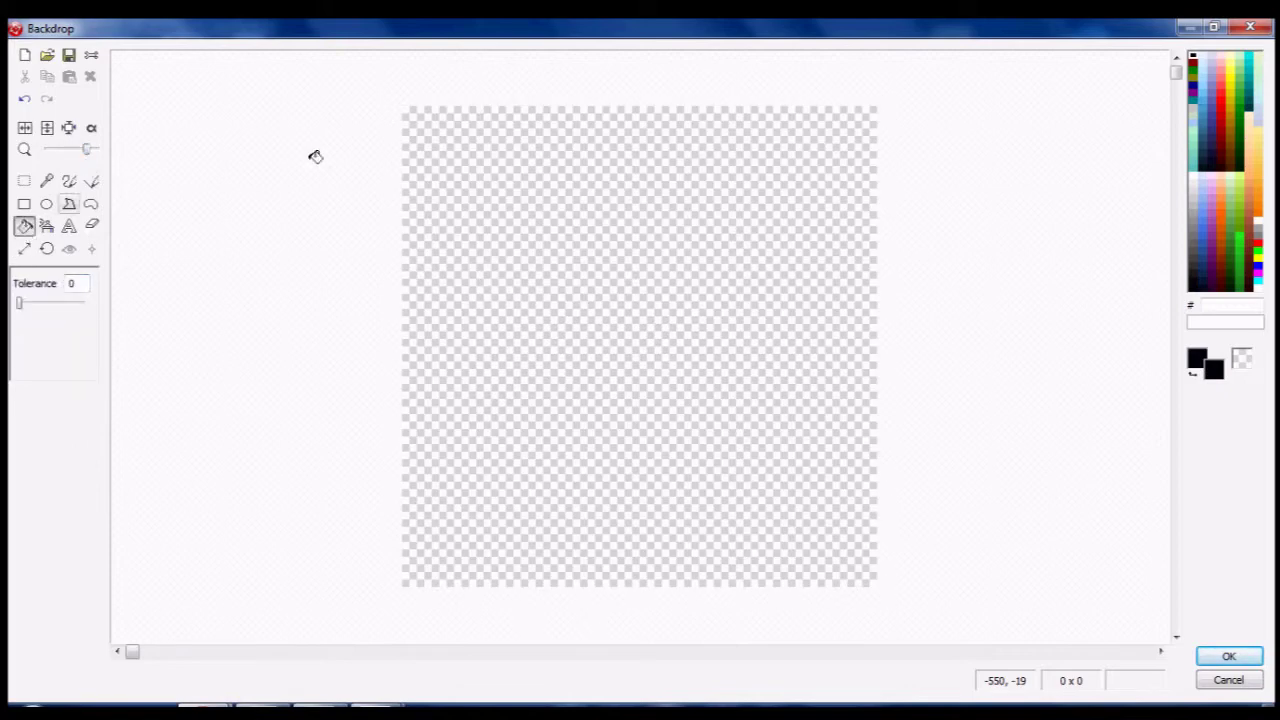
Step: Bucket-fill the blank tile canvas with solid green 579343
left_click(1232, 240)
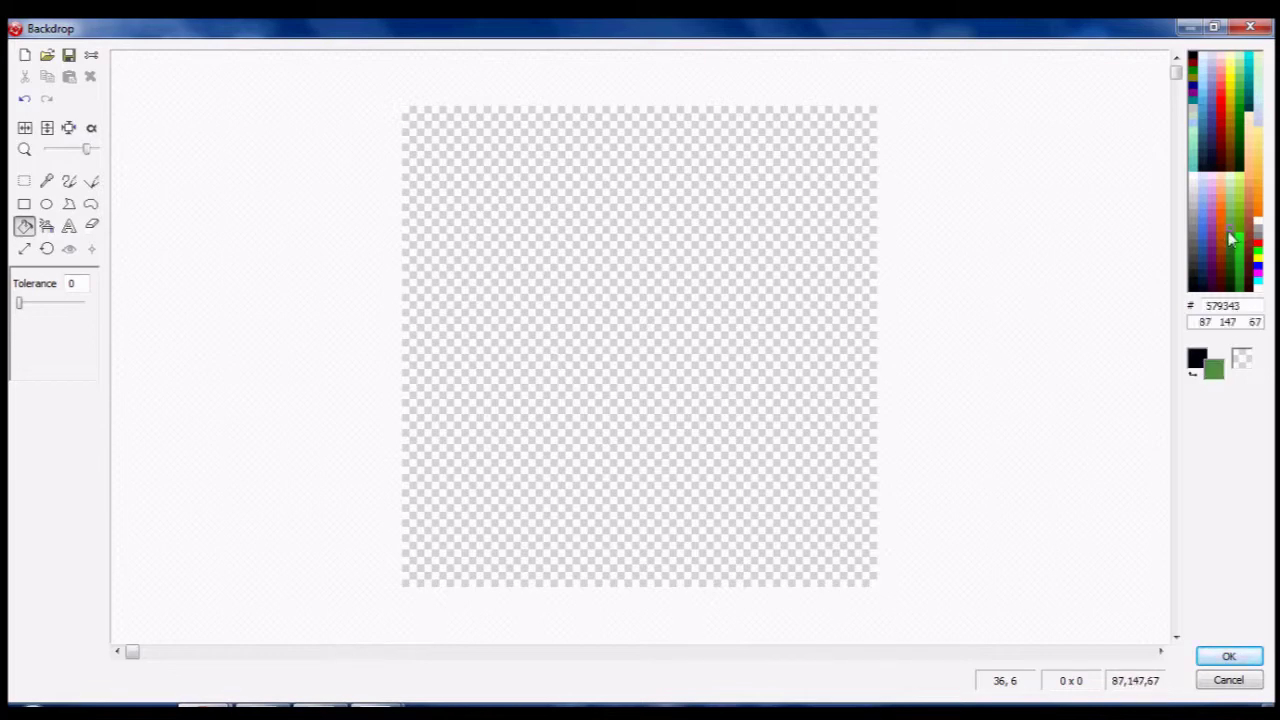
left_click(641, 295)
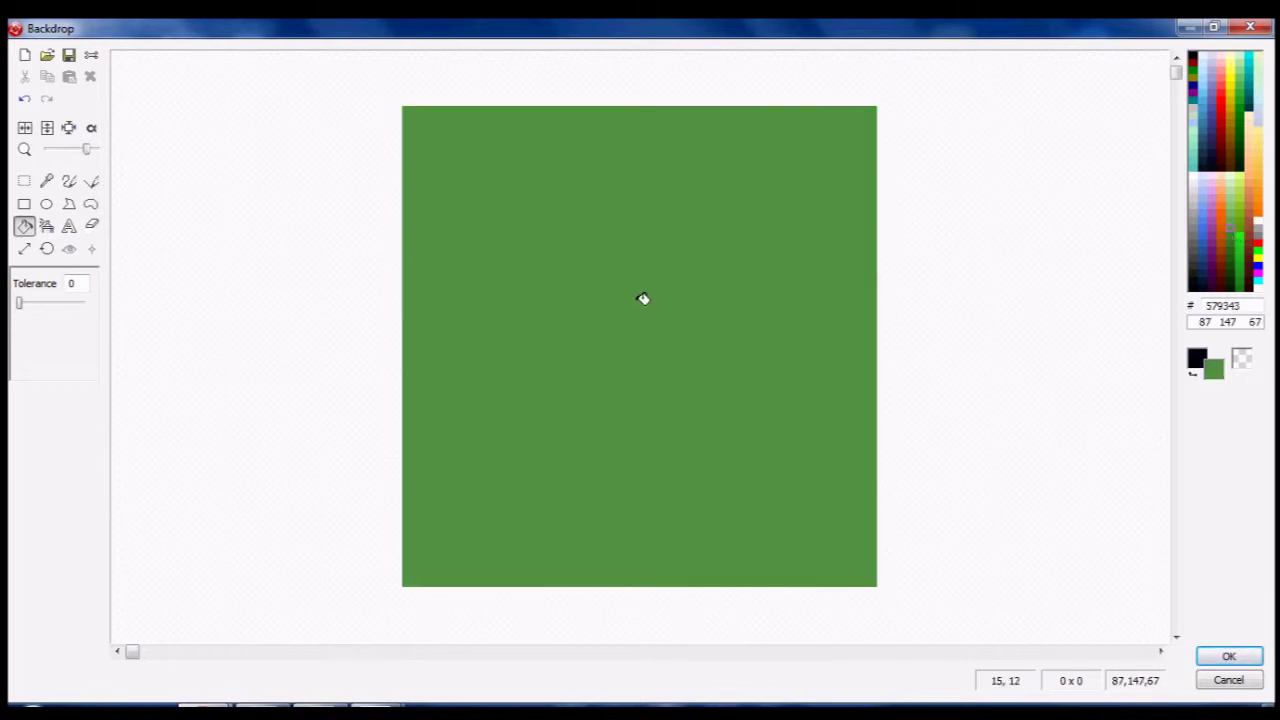
left_click(69, 181)
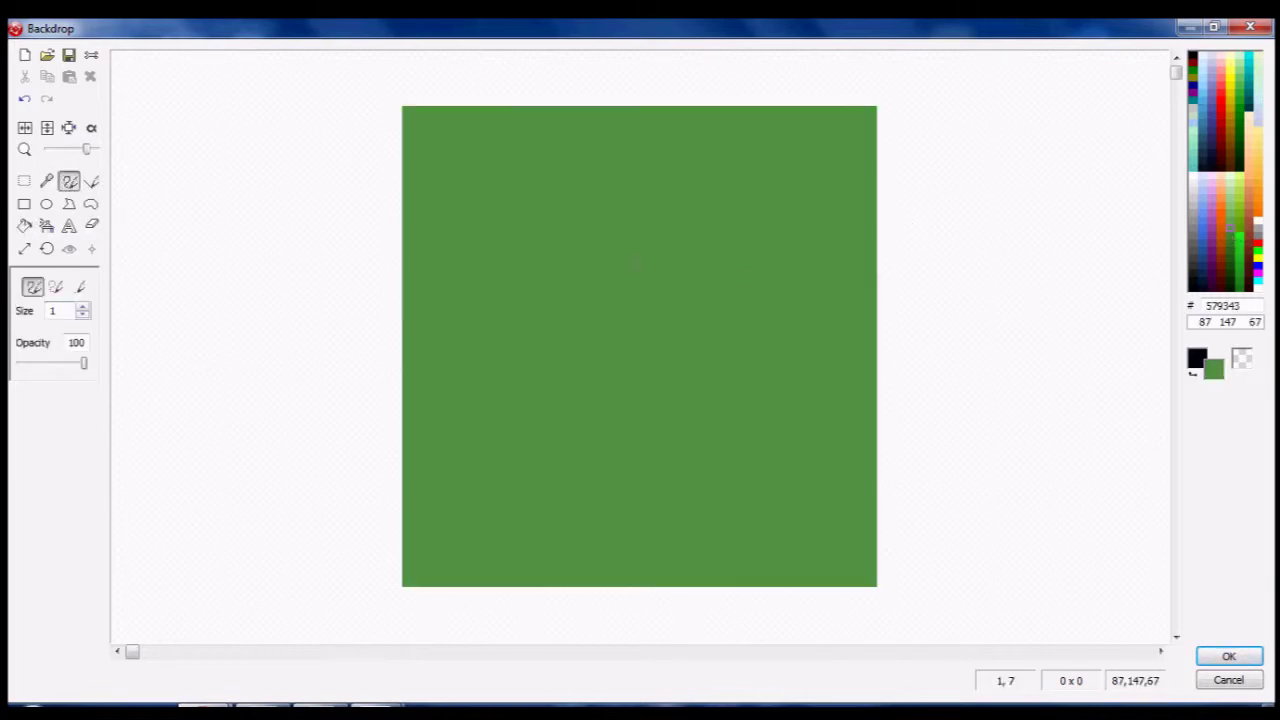
Step: Dab about a dozen bright green specks scattered across the tile
left_click(1240, 248)
left_click(690, 216)
left_click(499, 324)
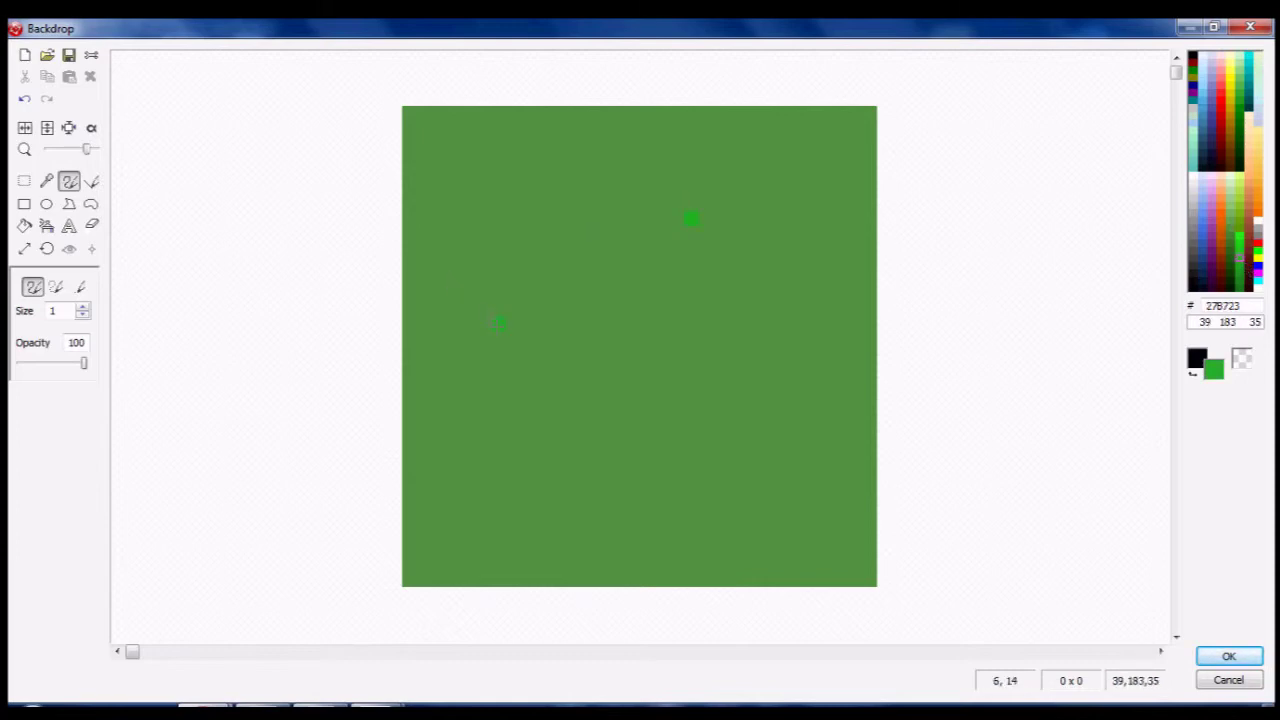
left_click(527, 144)
left_click(855, 294)
left_click(736, 384)
left_click(587, 384)
left_click(810, 490)
left_click(453, 519)
left_click(572, 264)
left_click(824, 158)
left_click(676, 505)
Step: Add four medium green specks to the grass tile
left_click(1230, 237)
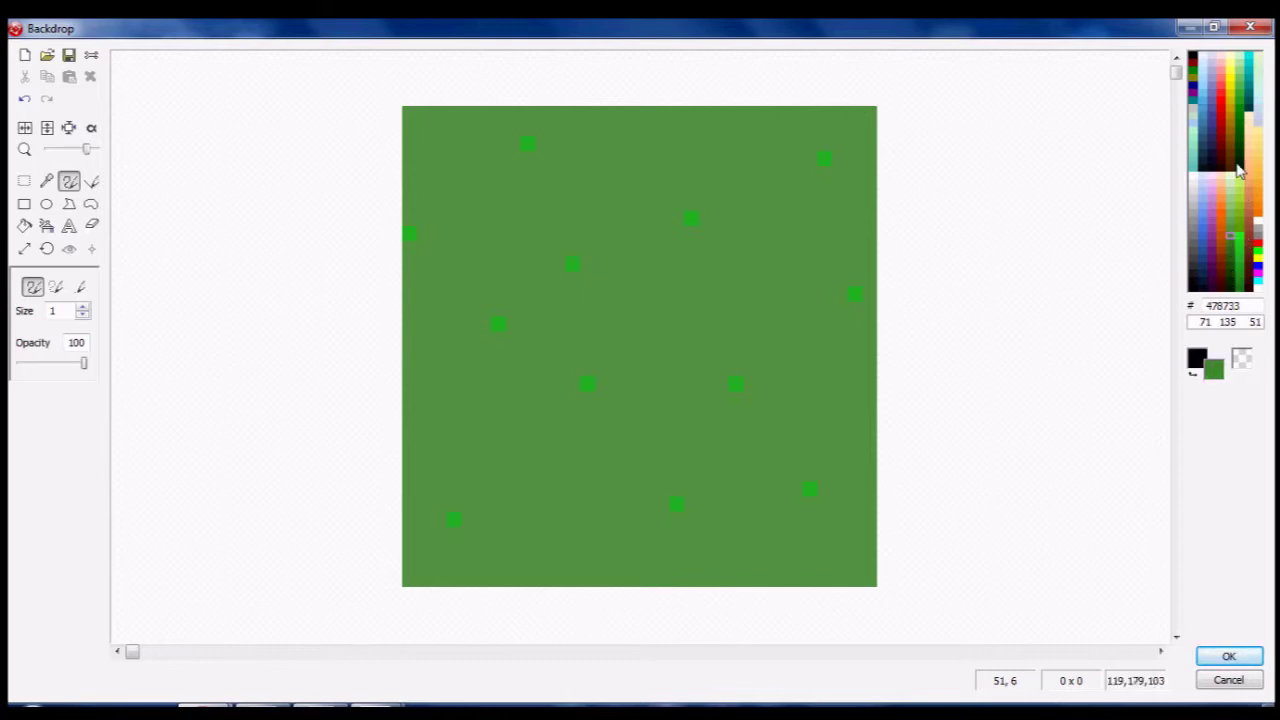
left_click(1240, 96)
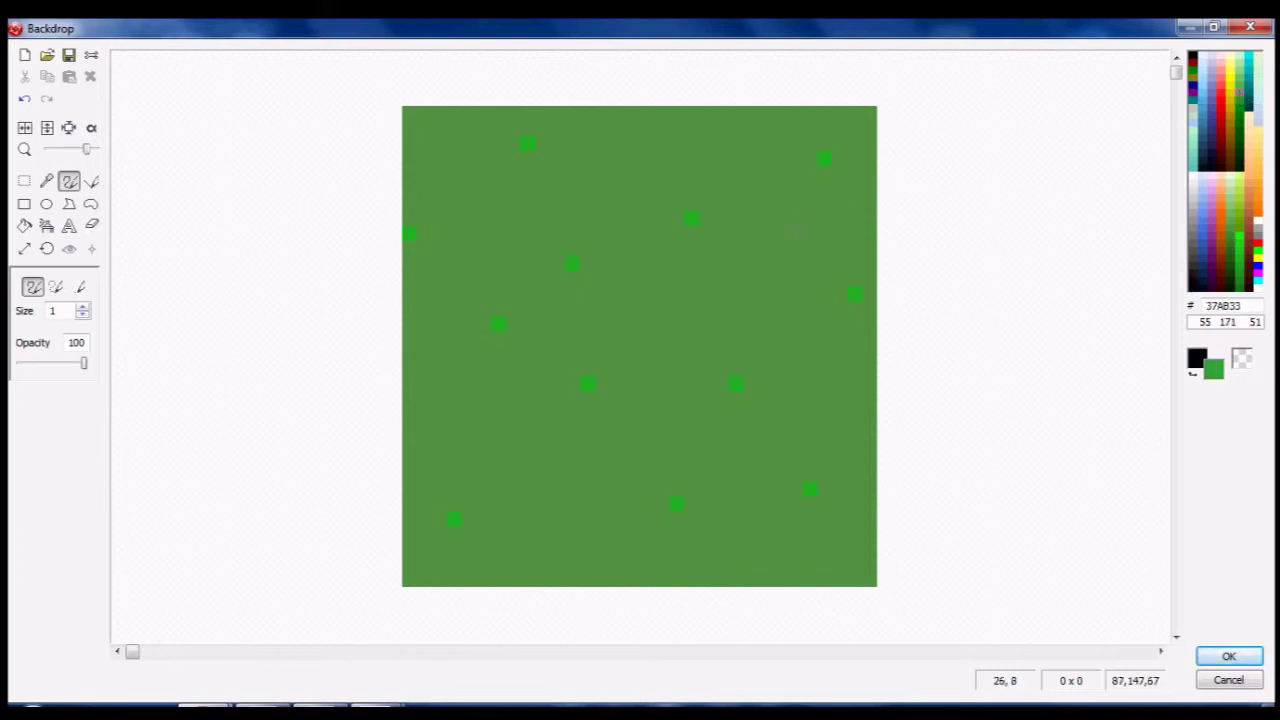
left_click(751, 275)
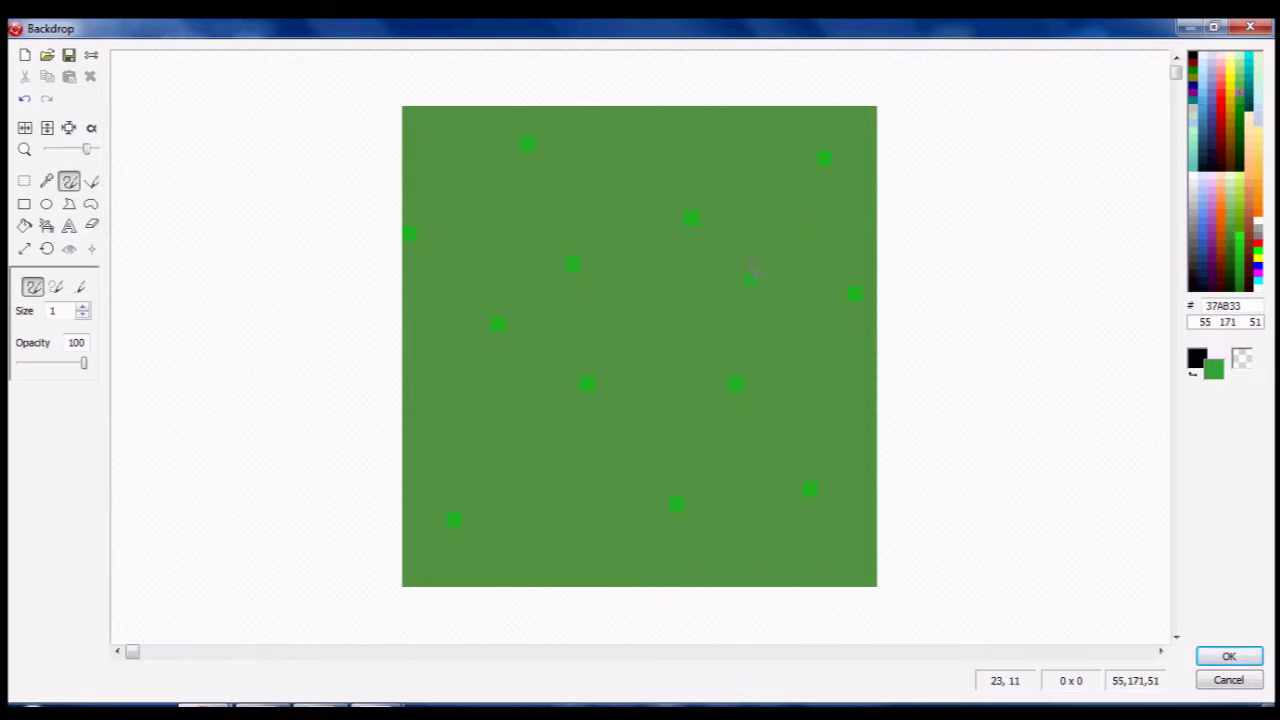
left_click(706, 145)
left_click(601, 186)
left_click(468, 427)
Step: Scatter six vivid bright green specks over the tile
left_click(1241, 243)
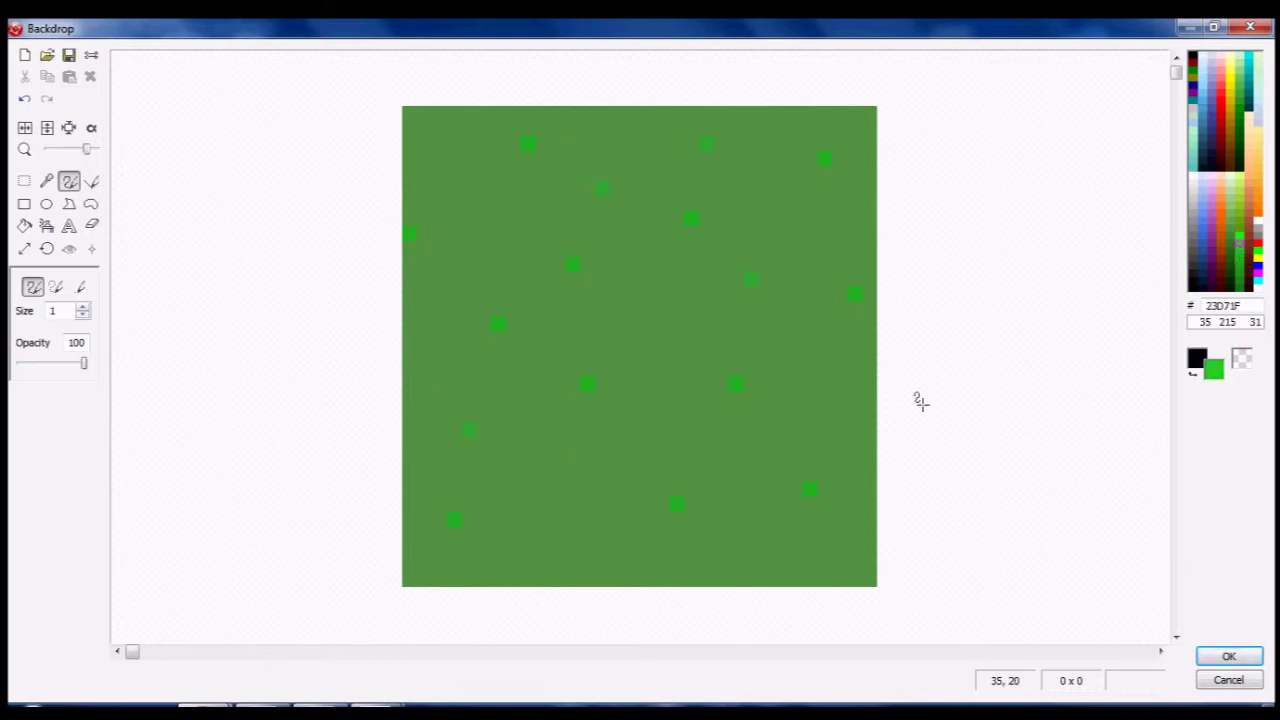
left_click(823, 399)
left_click(646, 324)
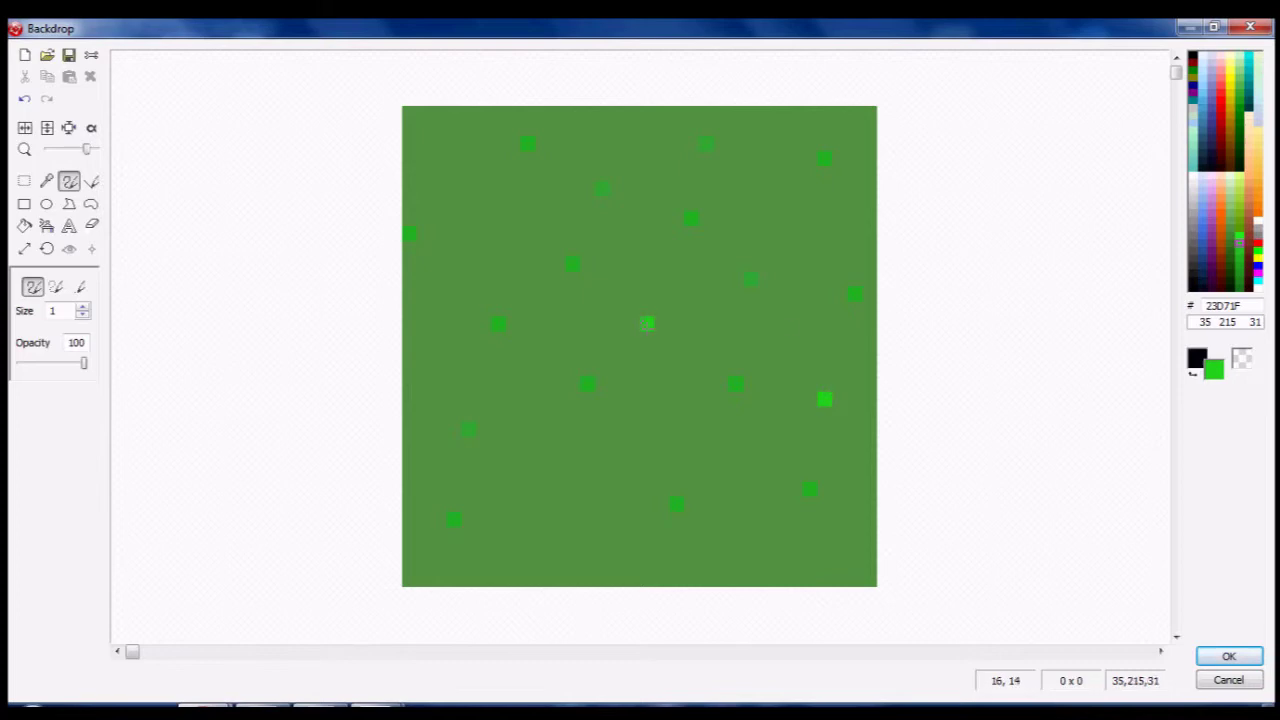
left_click(558, 564)
left_click(765, 549)
left_click(424, 323)
left_click(572, 459)
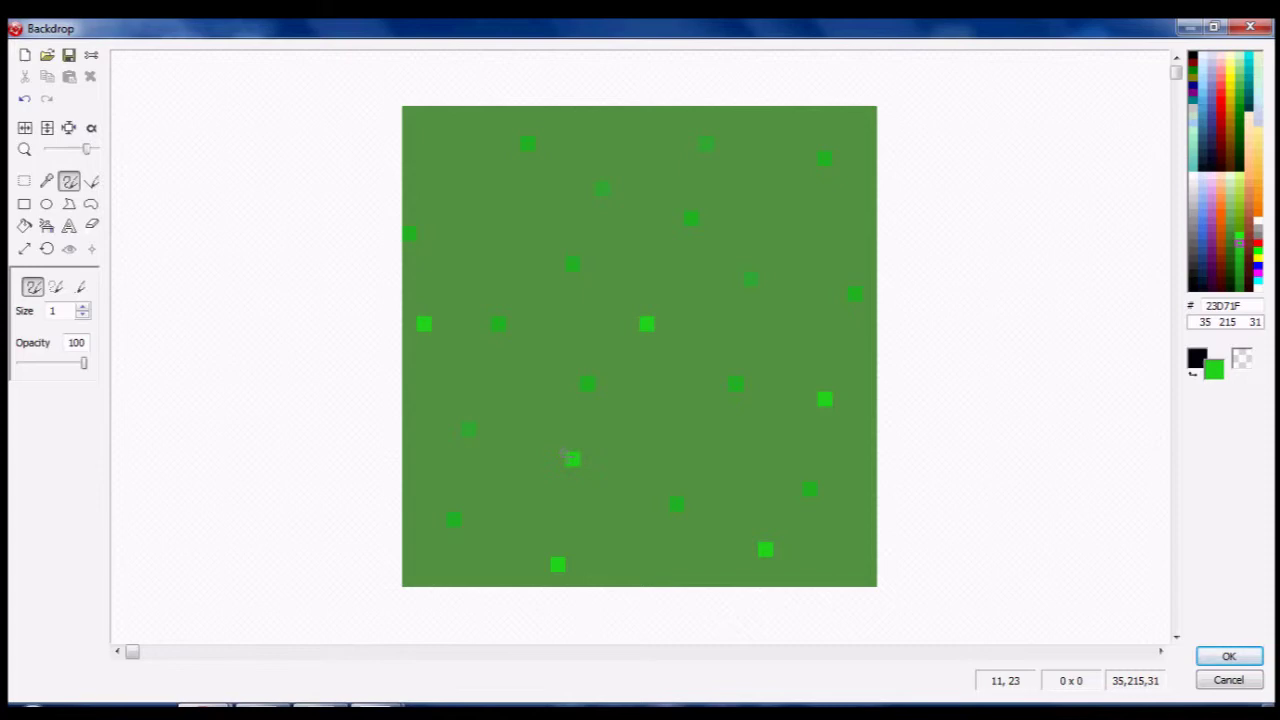
Step: Accept the grass tile image and place it at the frame's top-left corner
left_click(1227, 657)
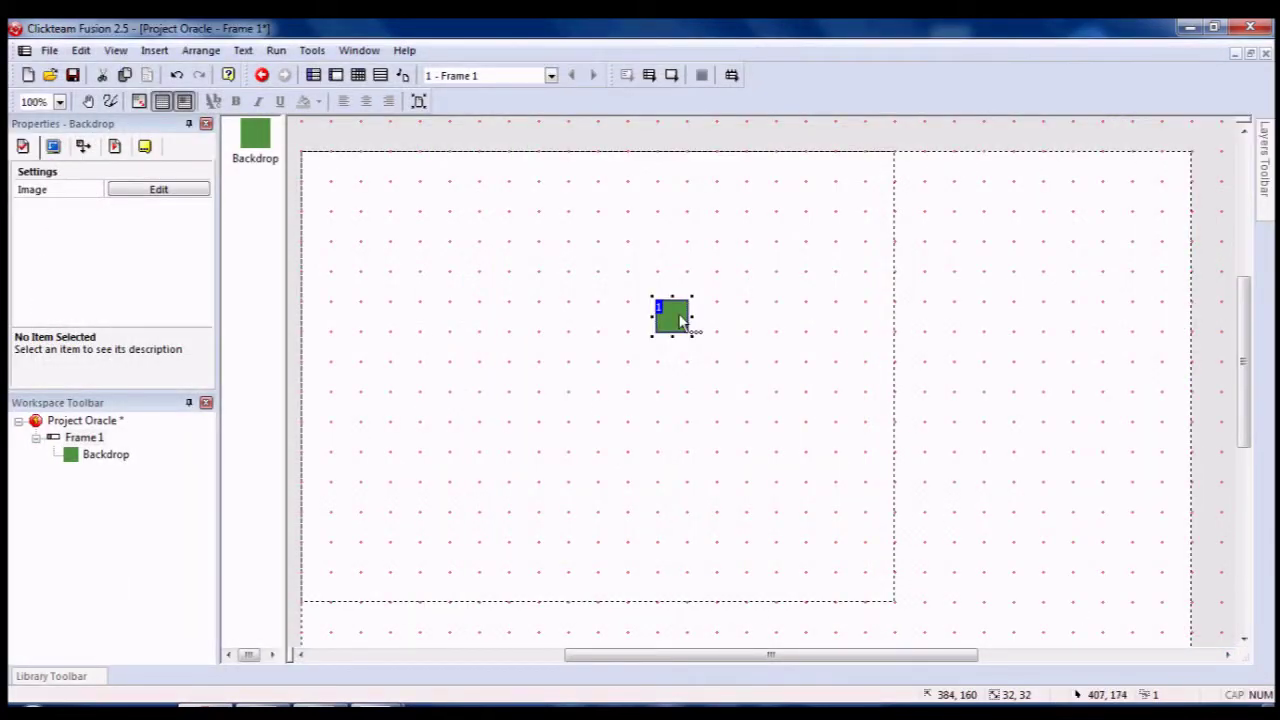
left_click_drag(678, 318, 323, 166)
left_click(340, 224)
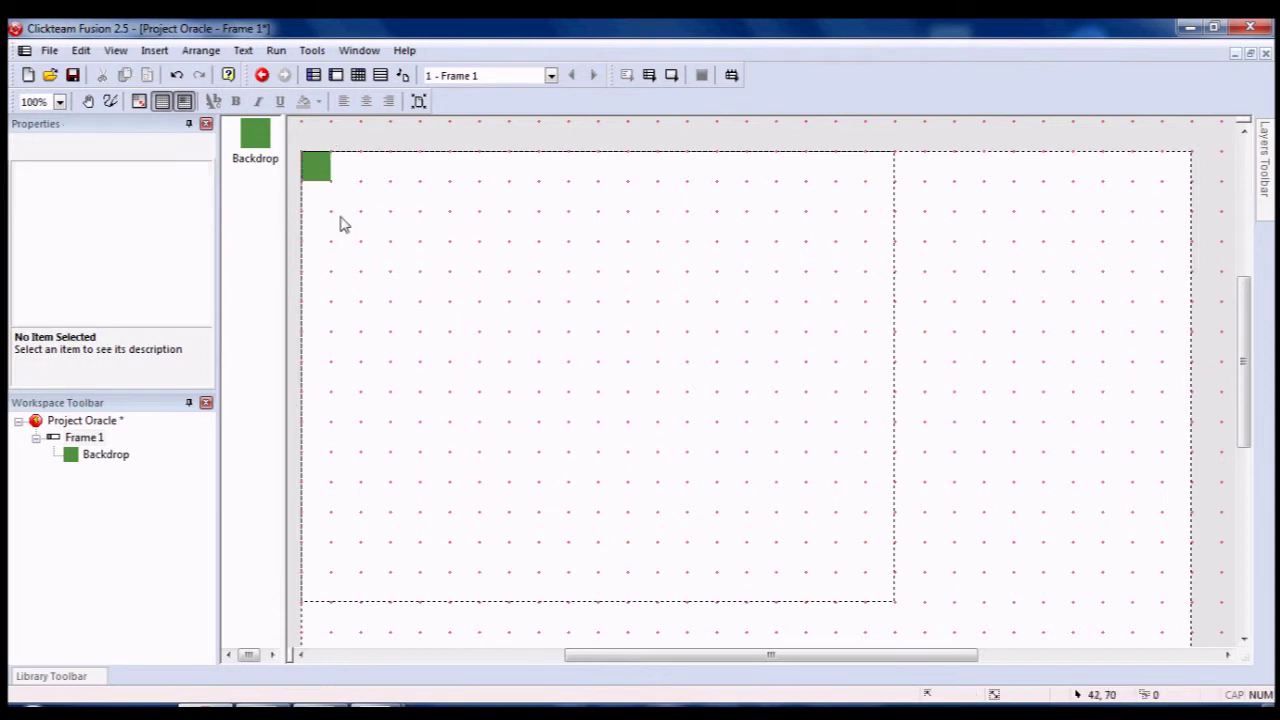
Step: Duplicate the grass tile into a 12 by 12 grid of copies
left_click(322, 176)
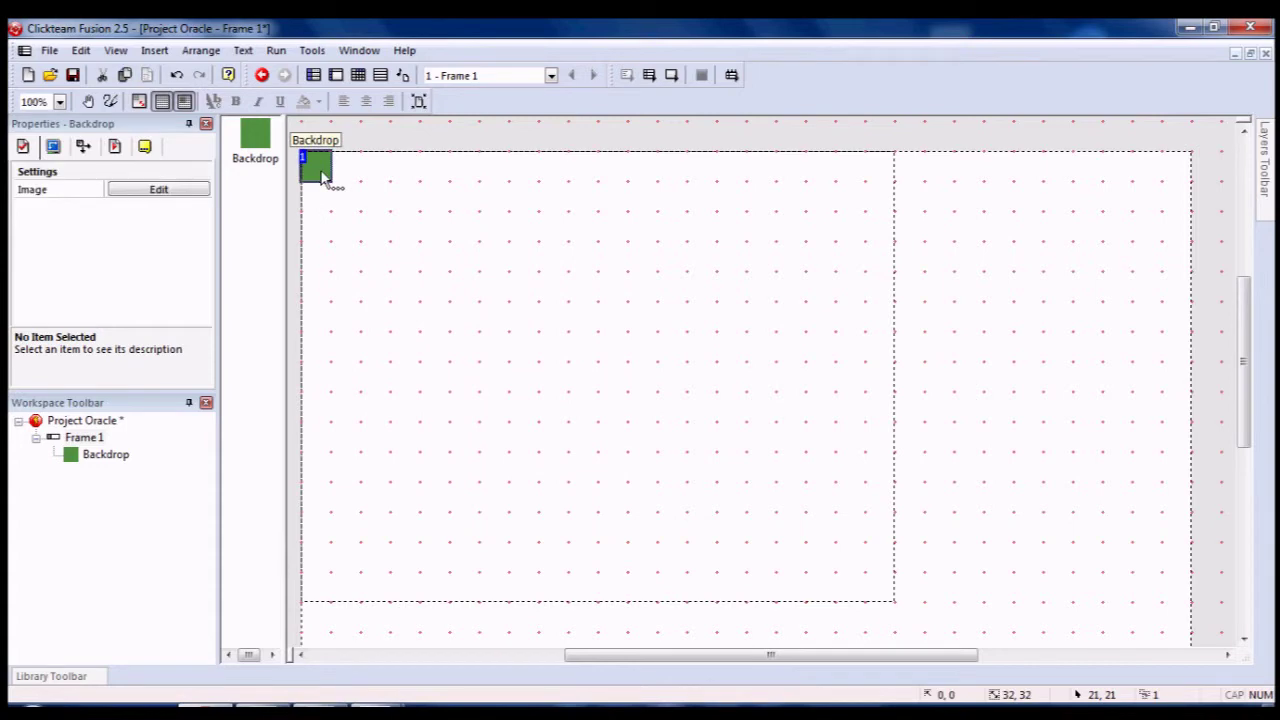
right_click(322, 176)
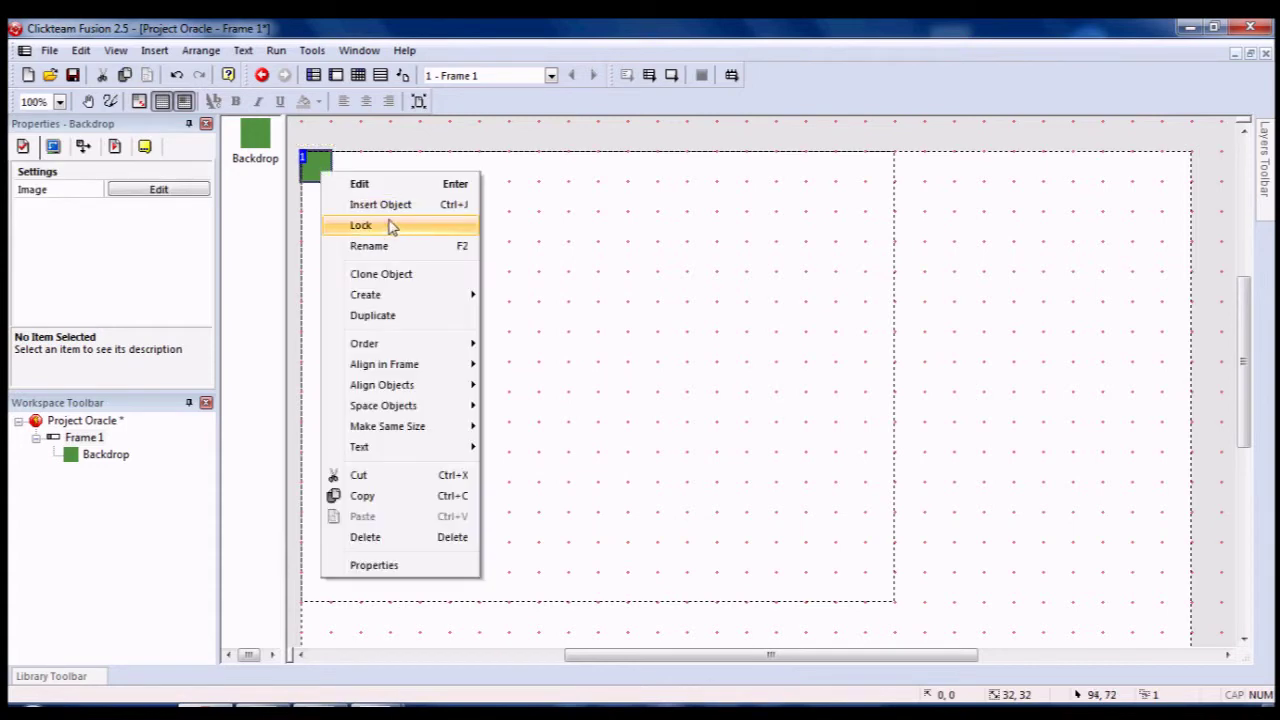
left_click(440, 316)
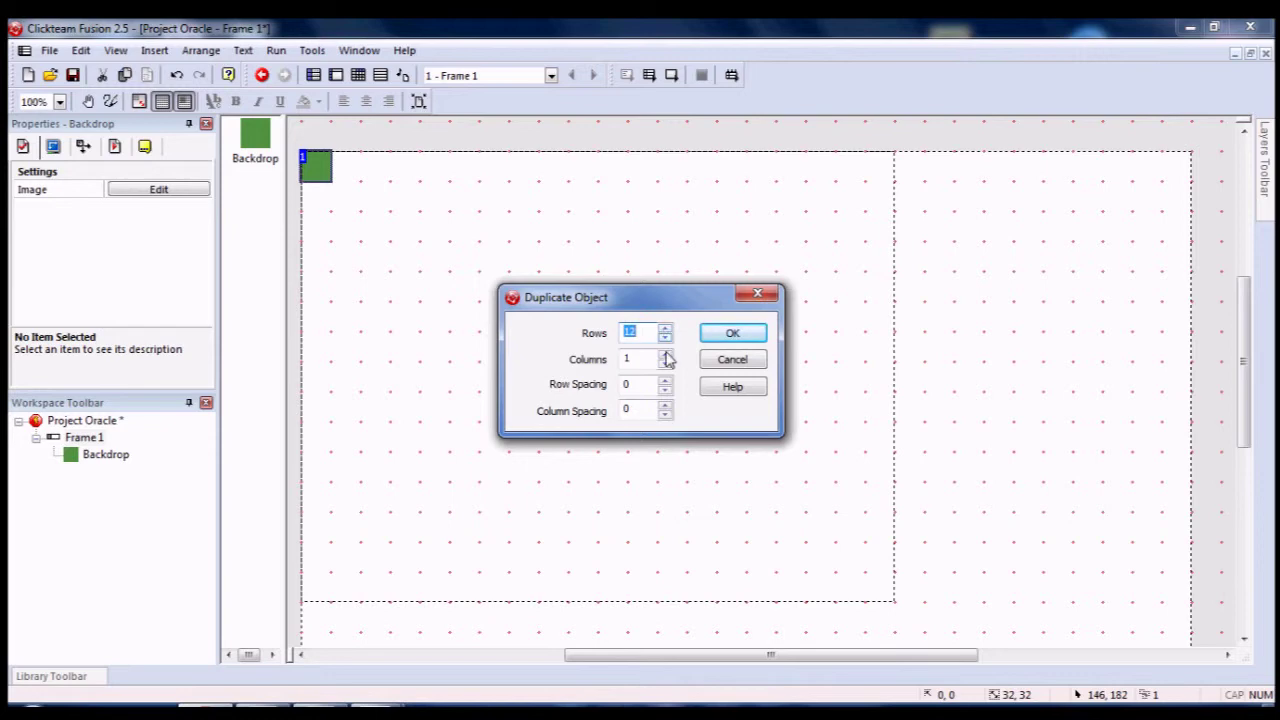
left_click(666, 361)
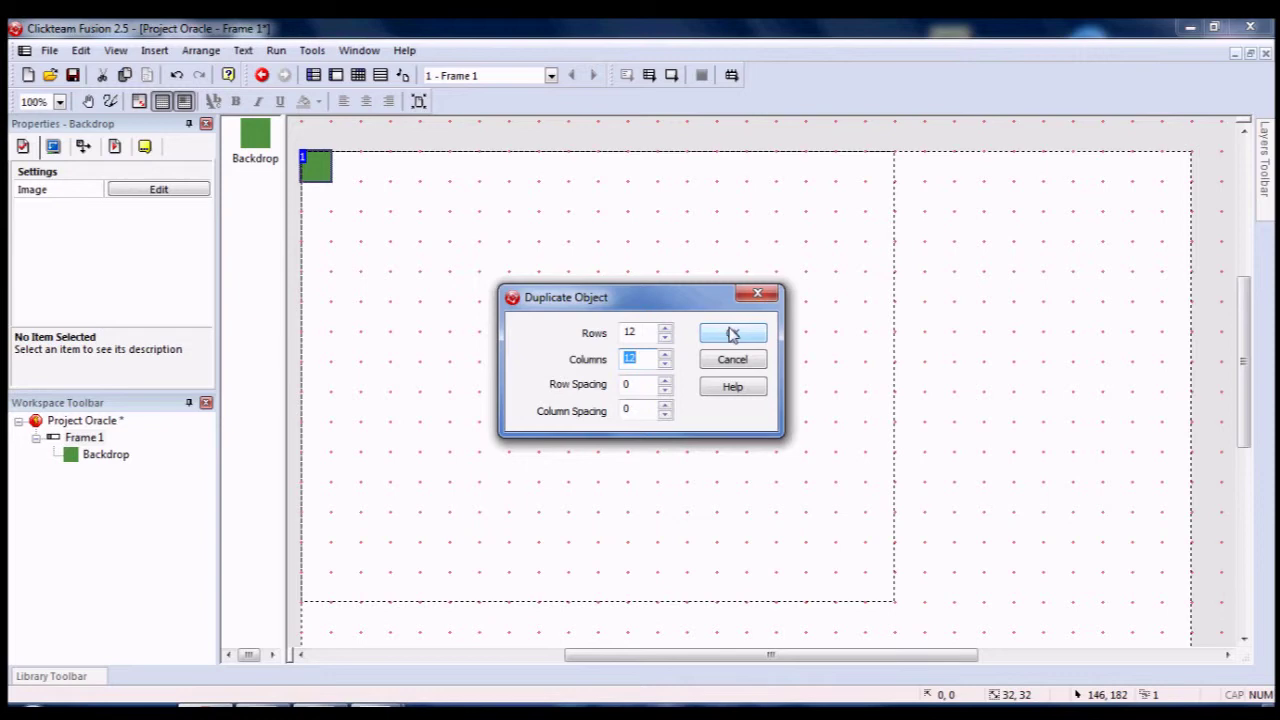
left_click(733, 334)
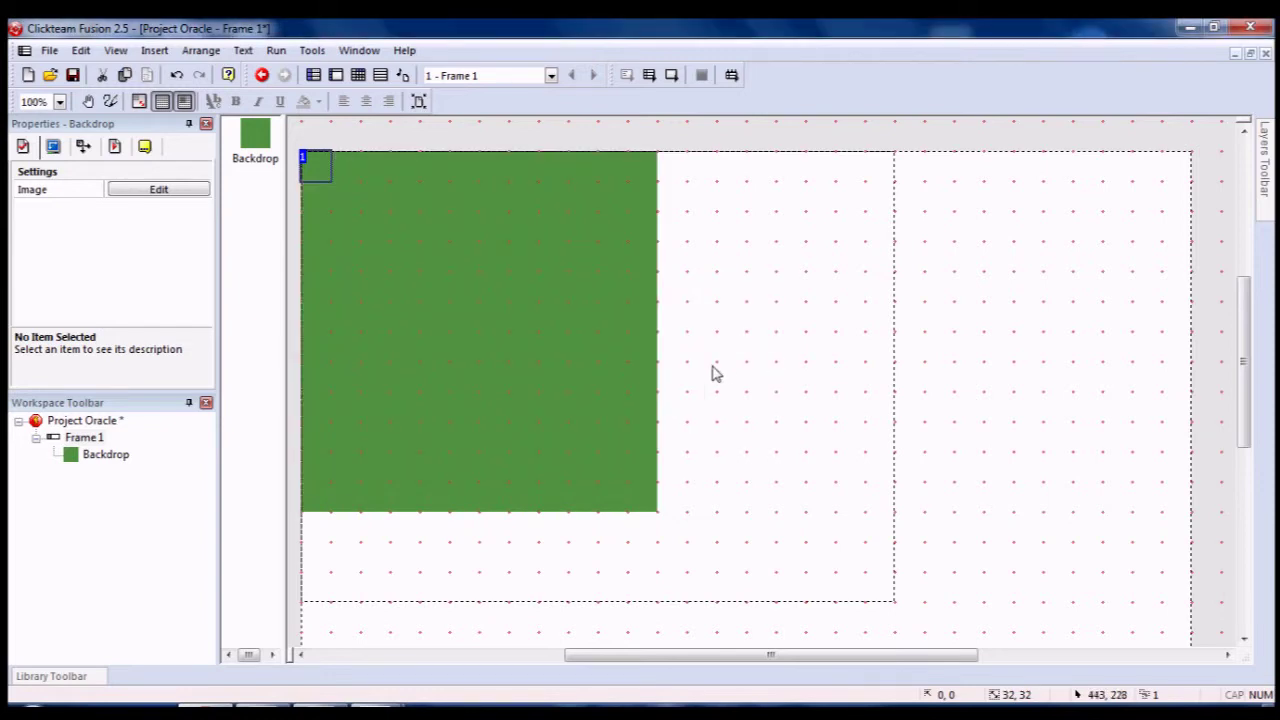
left_click(721, 425)
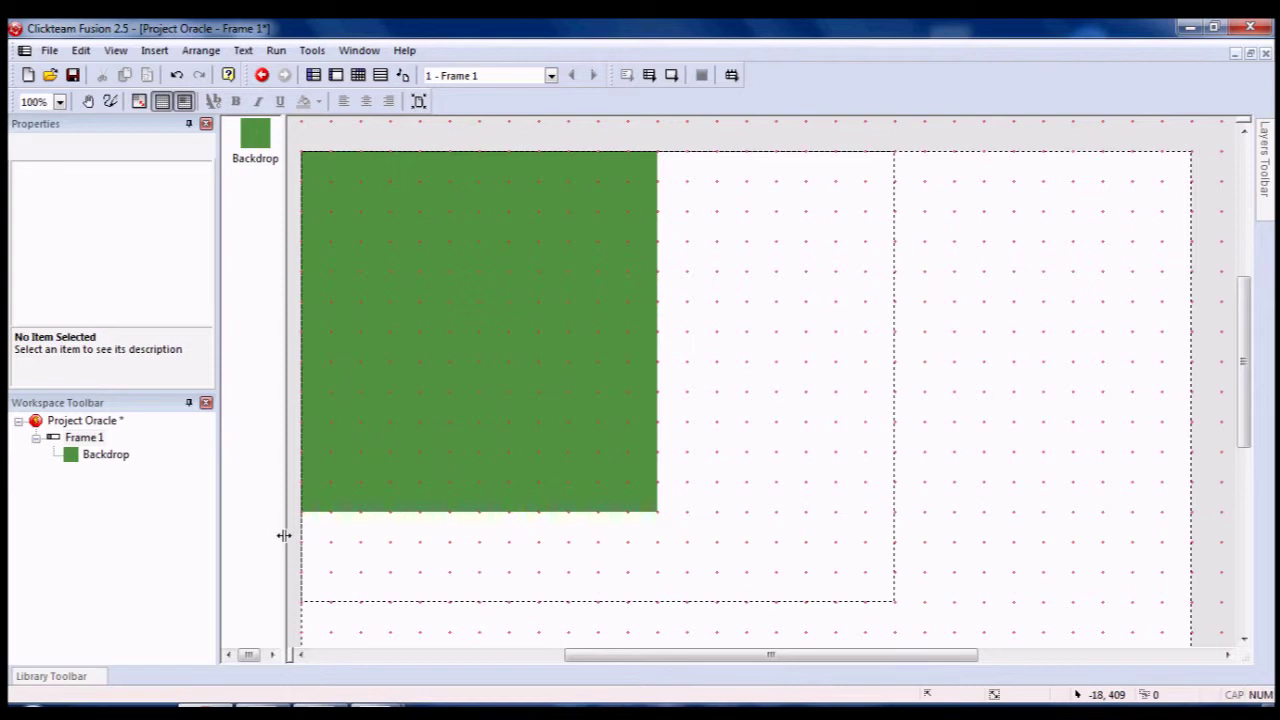
Step: Copy the 12 by 12 tile grid and paste it lined up below the grass block
left_click_drag(292, 546, 731, 143)
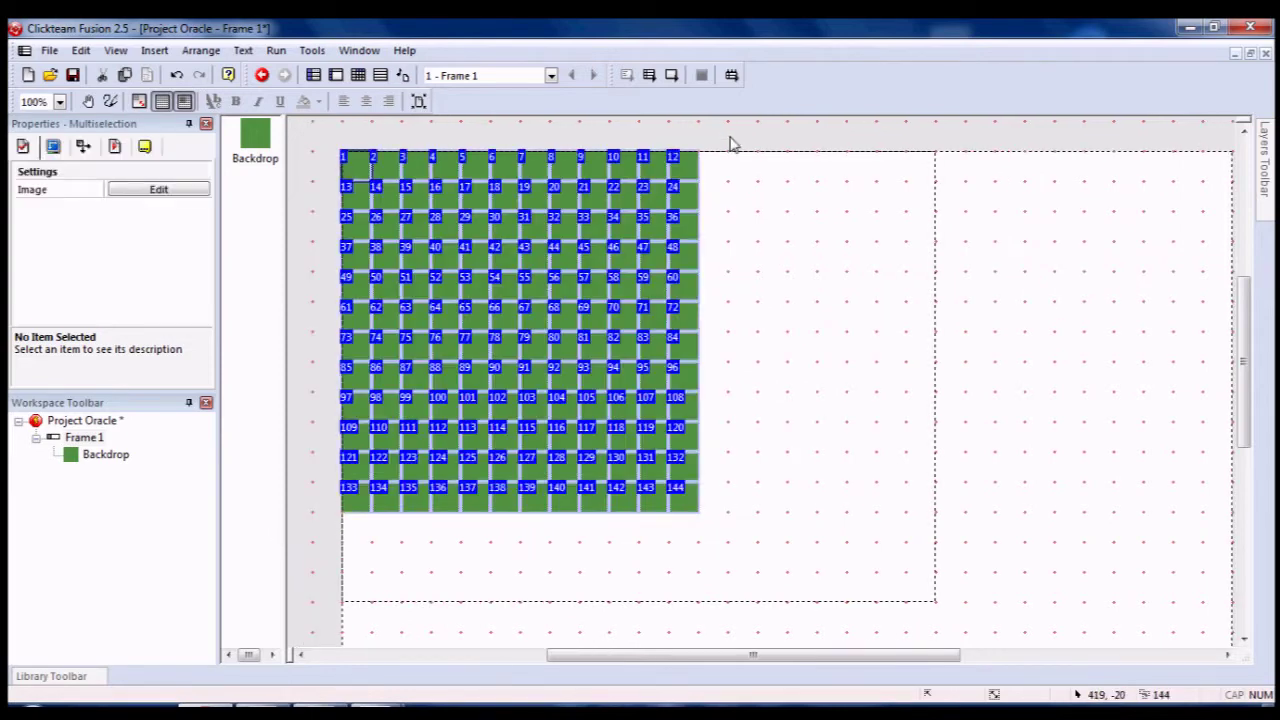
right_click(680, 175)
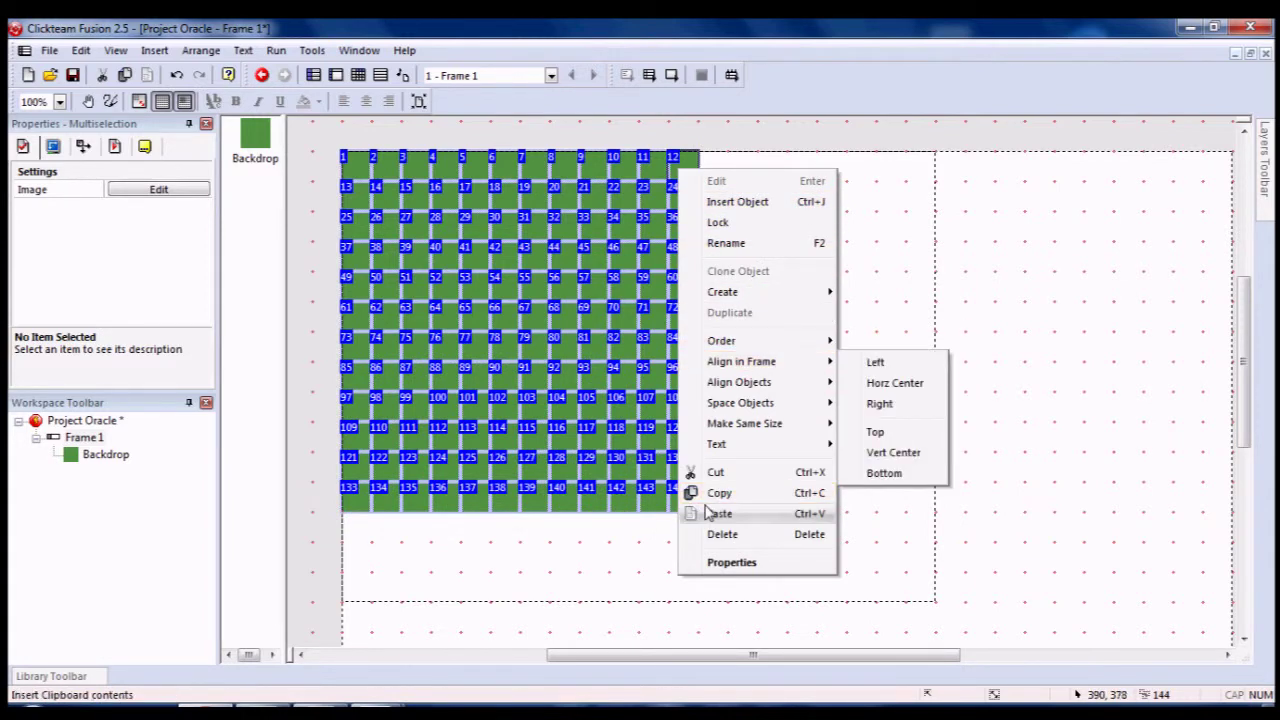
left_click(709, 512)
right_click(586, 575)
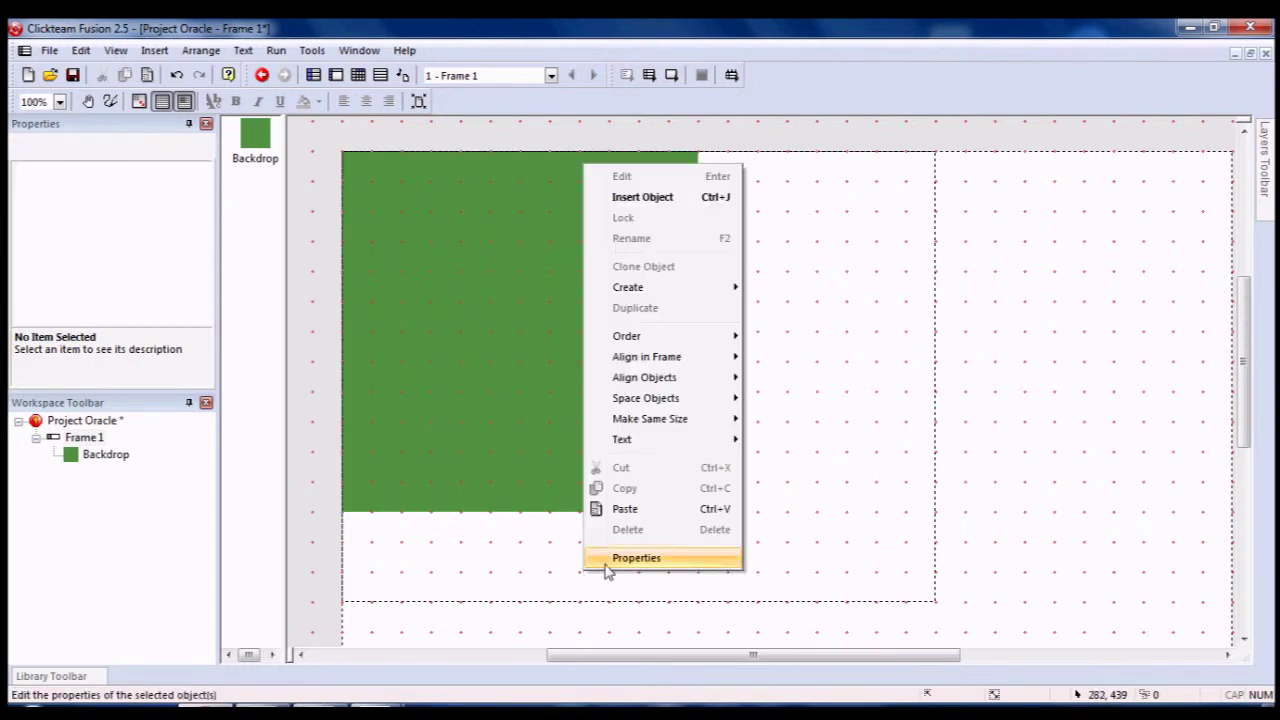
left_click(651, 510)
left_click(640, 540)
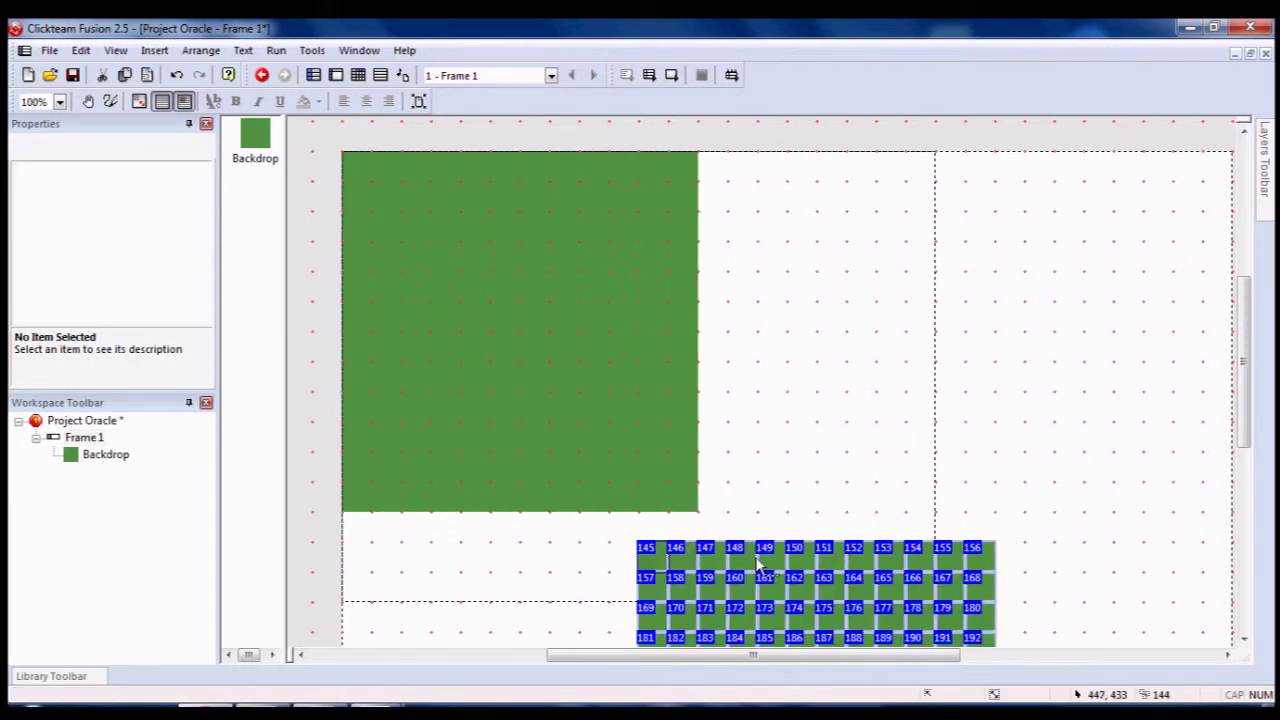
left_click_drag(648, 560, 356, 540)
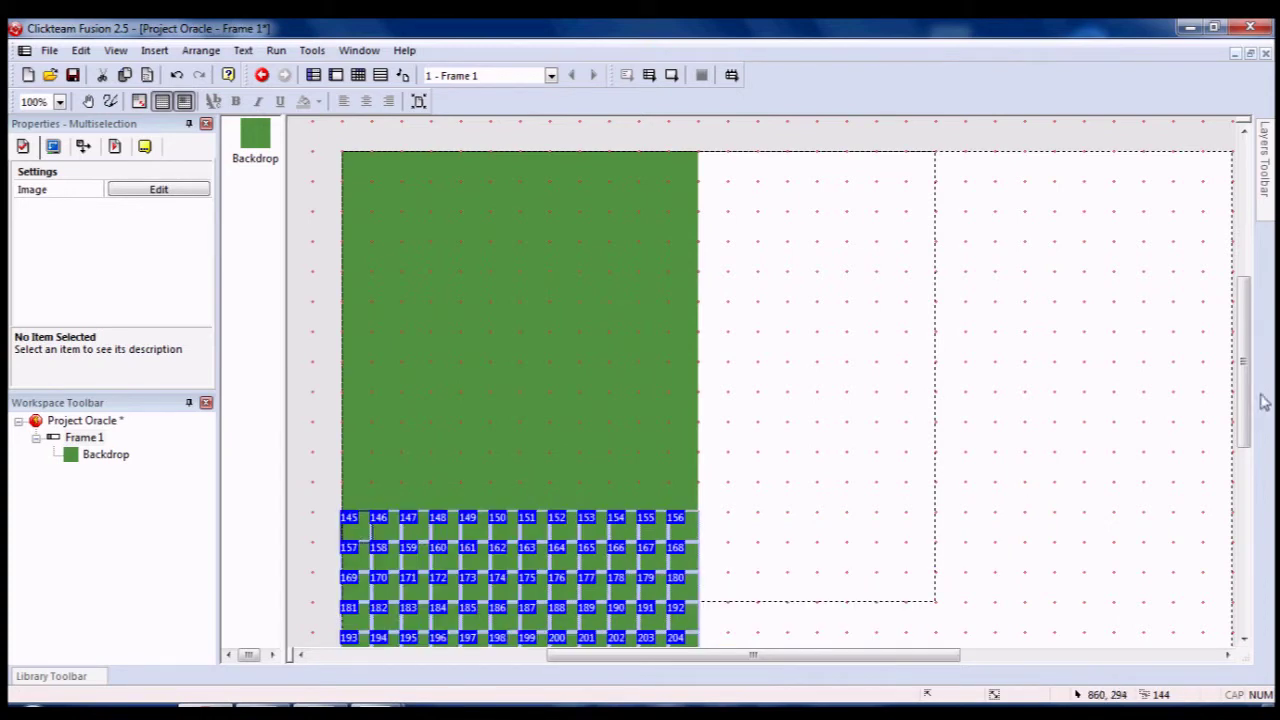
Step: Delete the selected tiles, then select 48 grass tiles and paste another copy
left_click_drag(1249, 400, 1250, 490)
key("Delete")
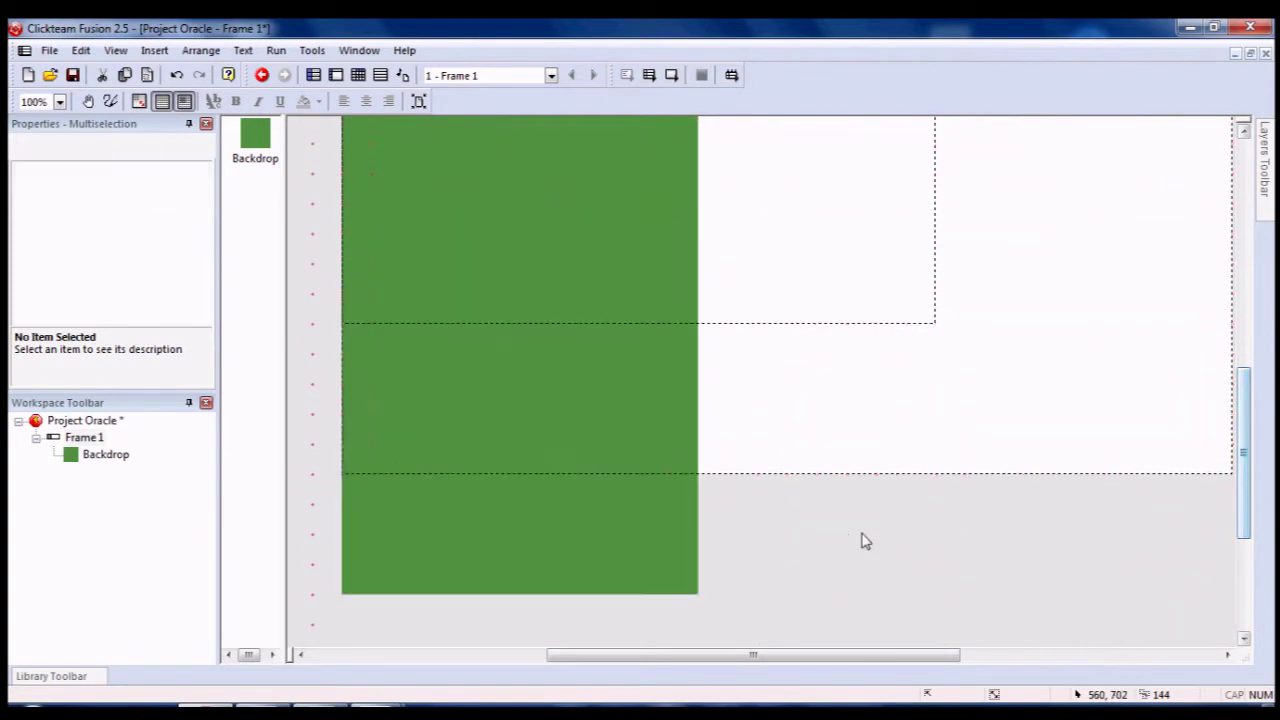
left_click_drag(339, 631, 1035, 370)
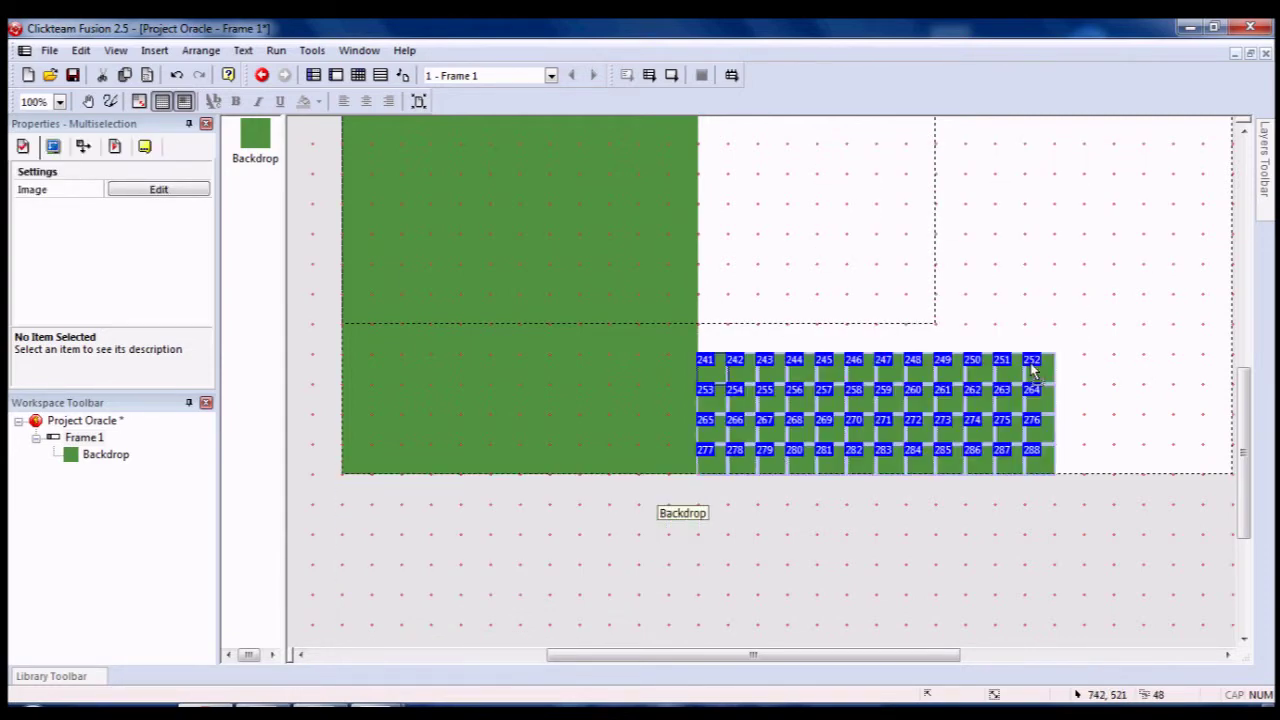
left_click(849, 291)
right_click(849, 291)
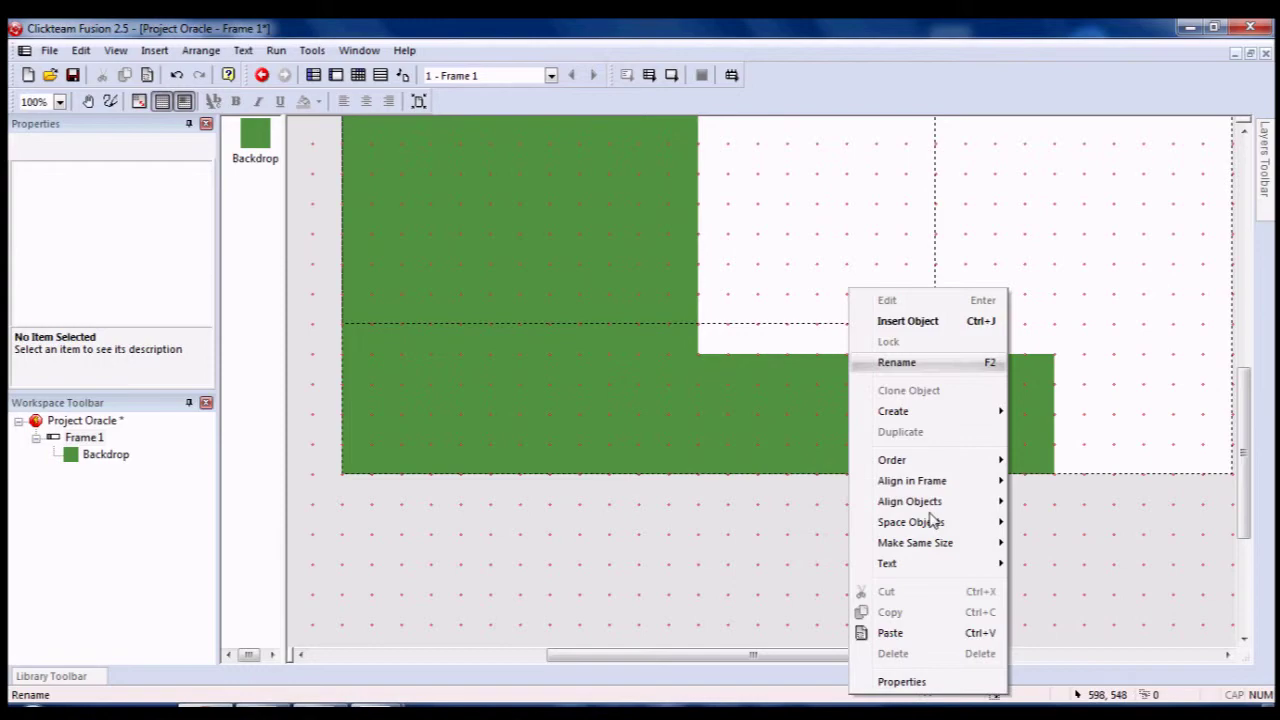
left_click(930, 633)
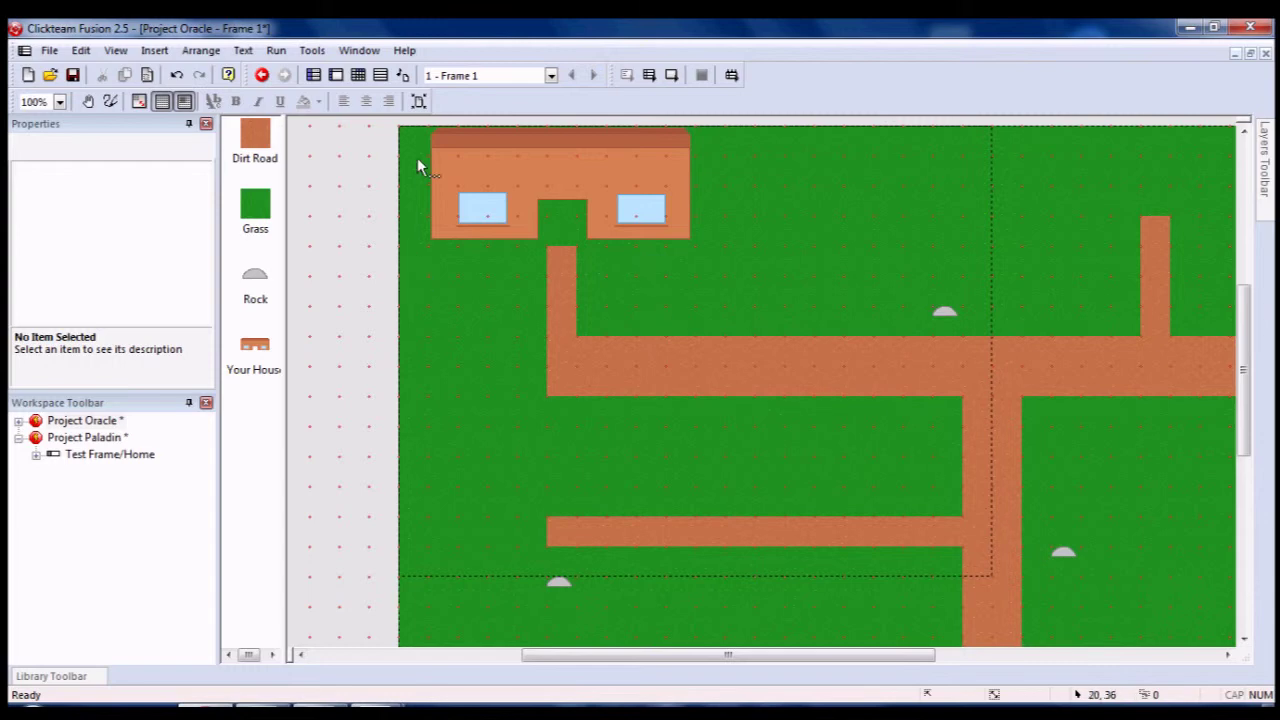
Step: Select a grass tile on the Project Paladin town map
left_click(442, 295)
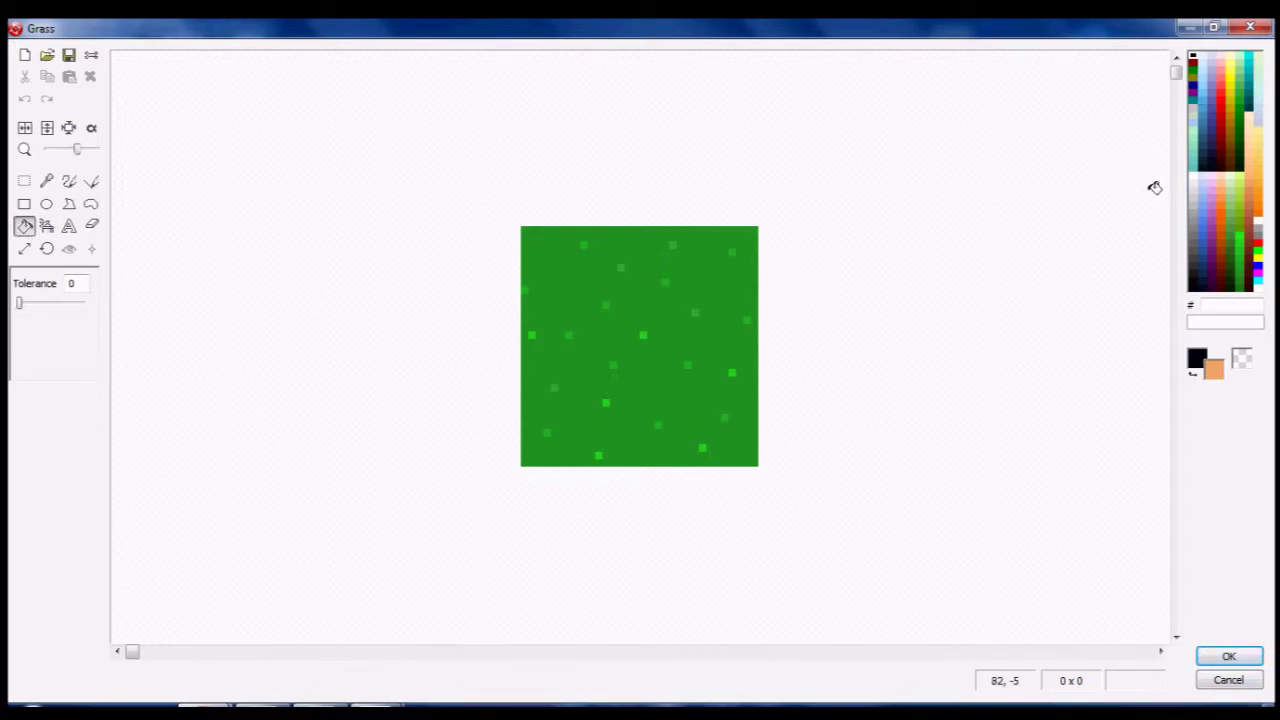
Step: Fill the grass tile with a brighter secondary green and accept it
right_click(1243, 282)
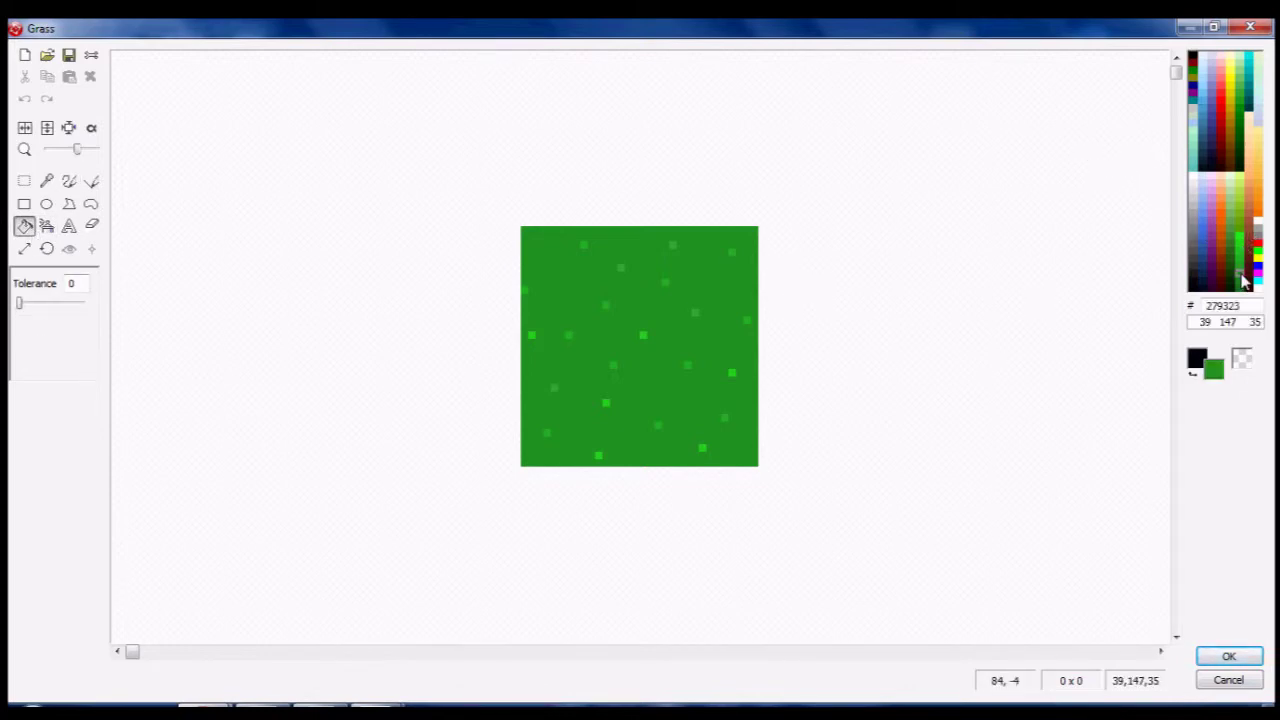
right_click(1244, 268)
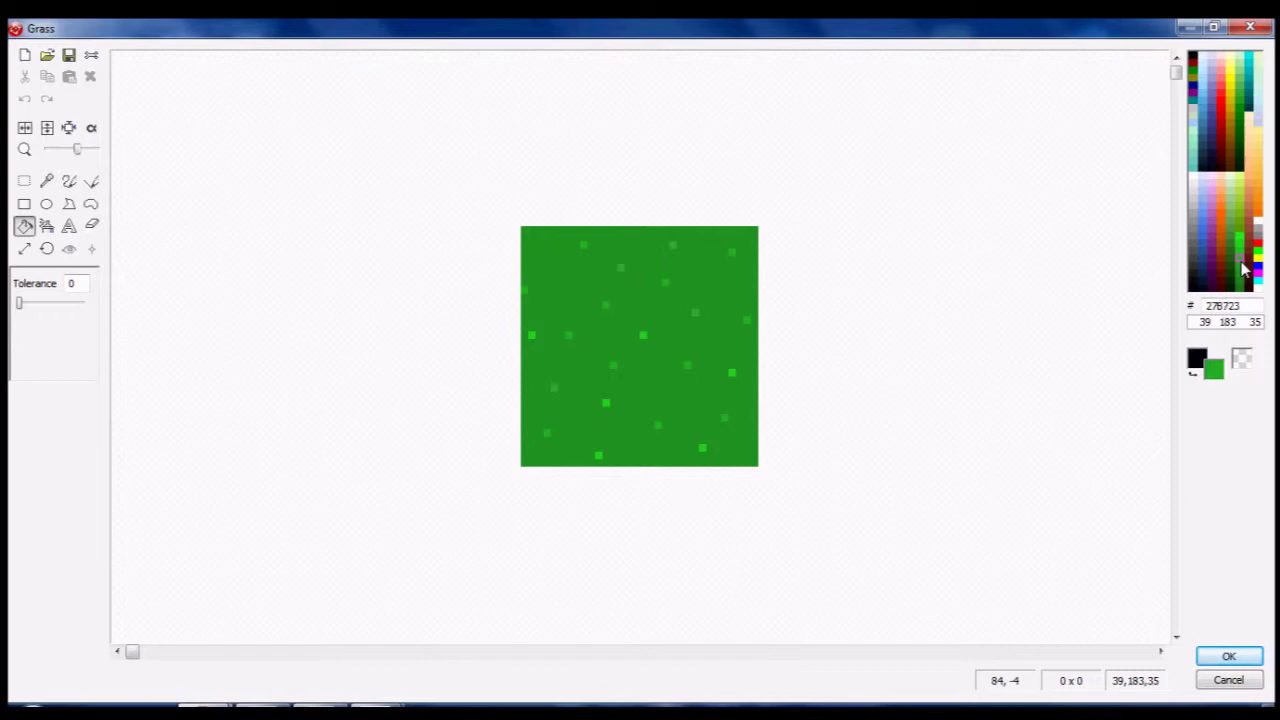
right_click(675, 318)
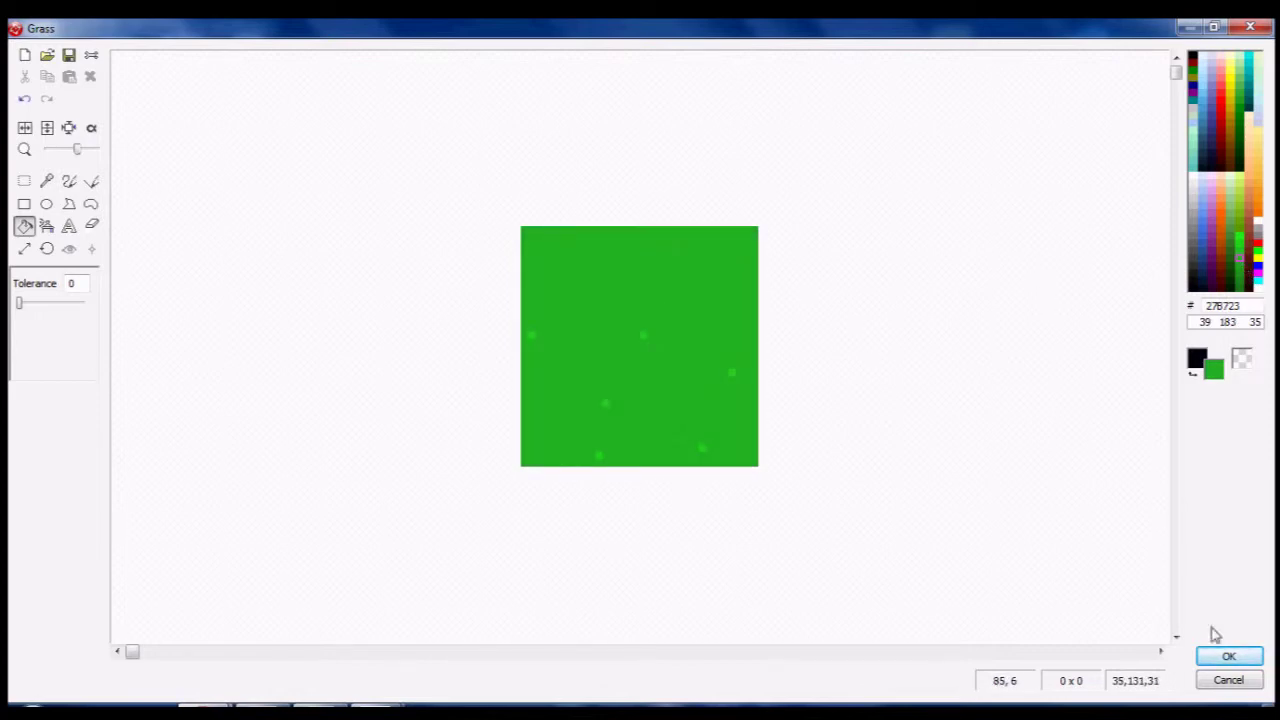
left_click(1227, 658)
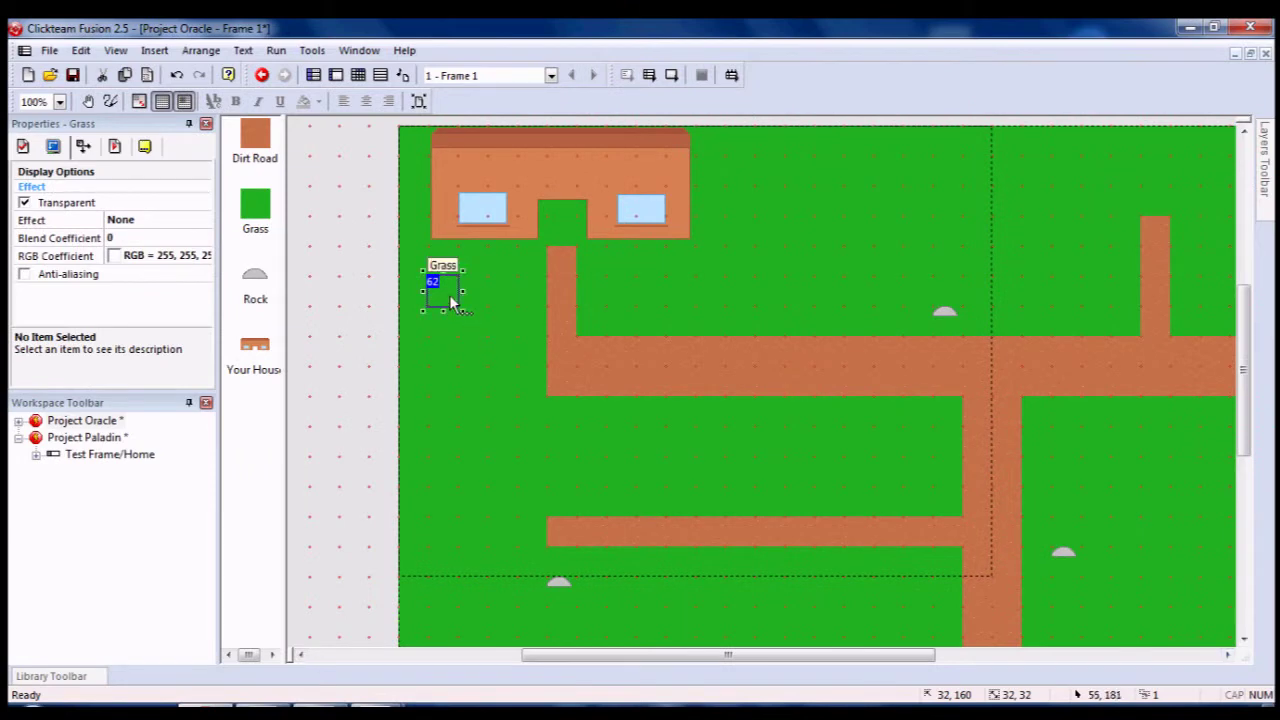
Step: Reopen the Grass tile, recolour it darker green, accept, and deselect it
double_click(449, 294)
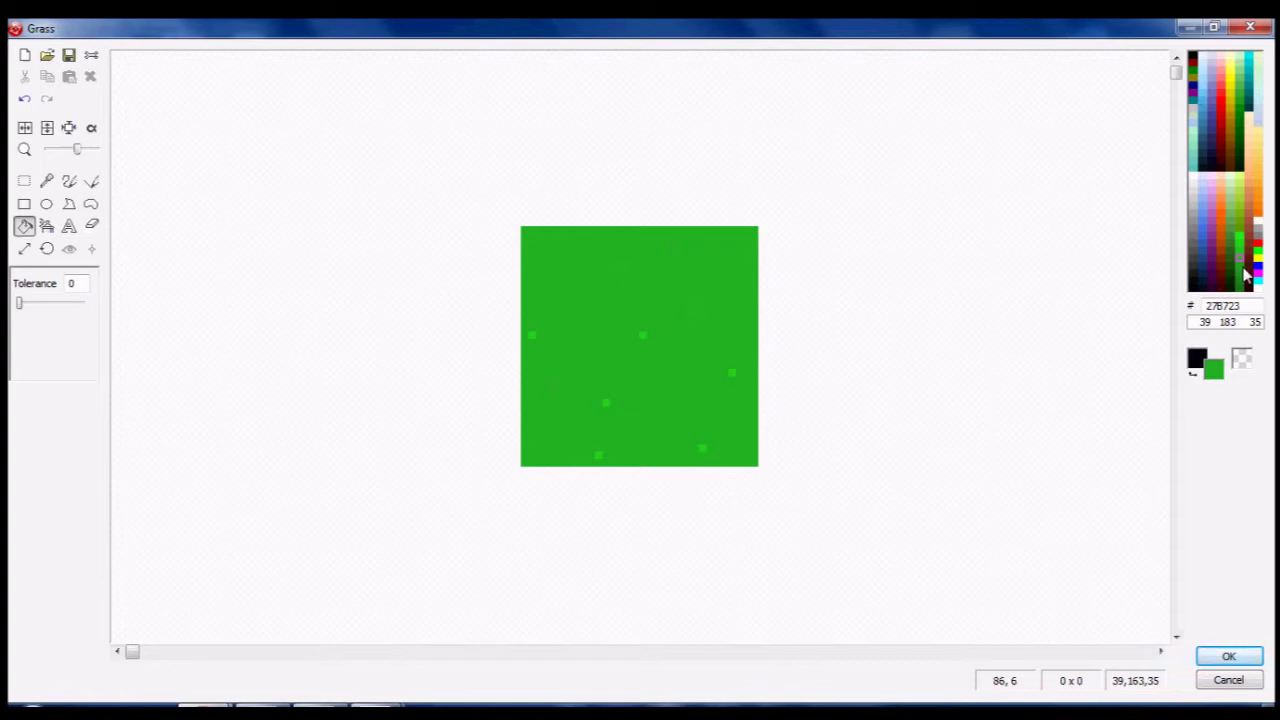
left_click(755, 338)
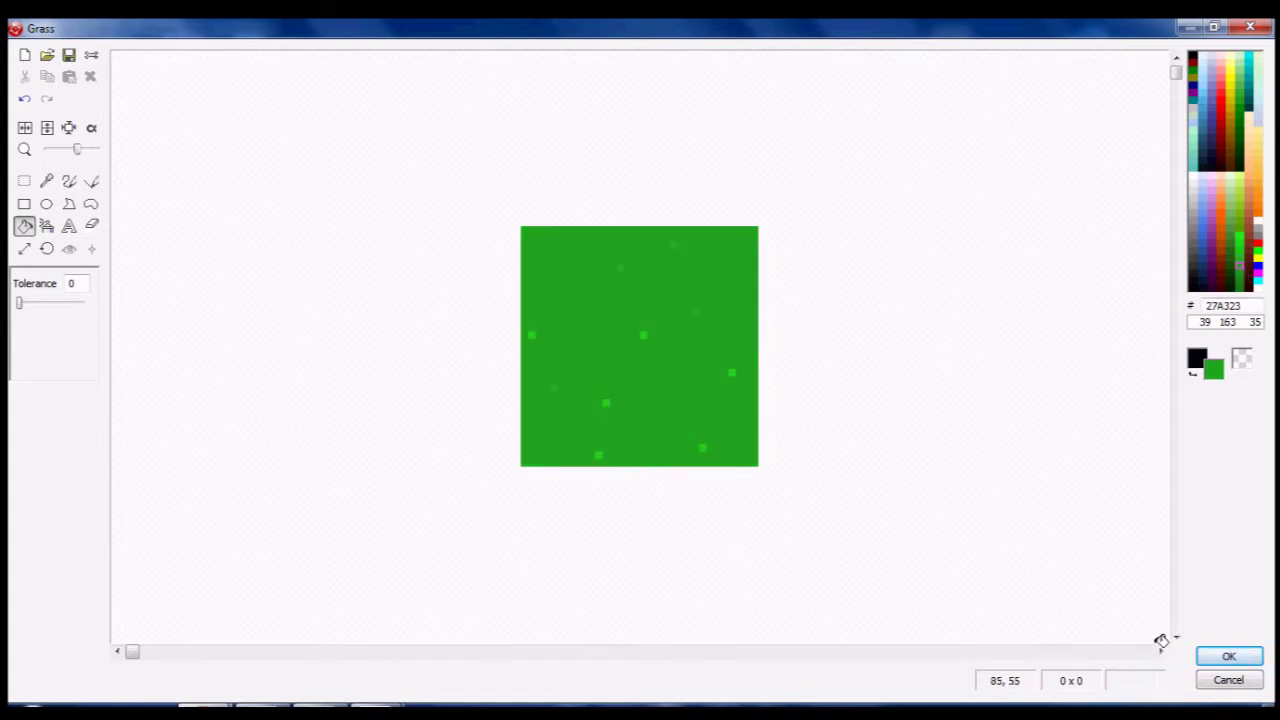
left_click(1227, 657)
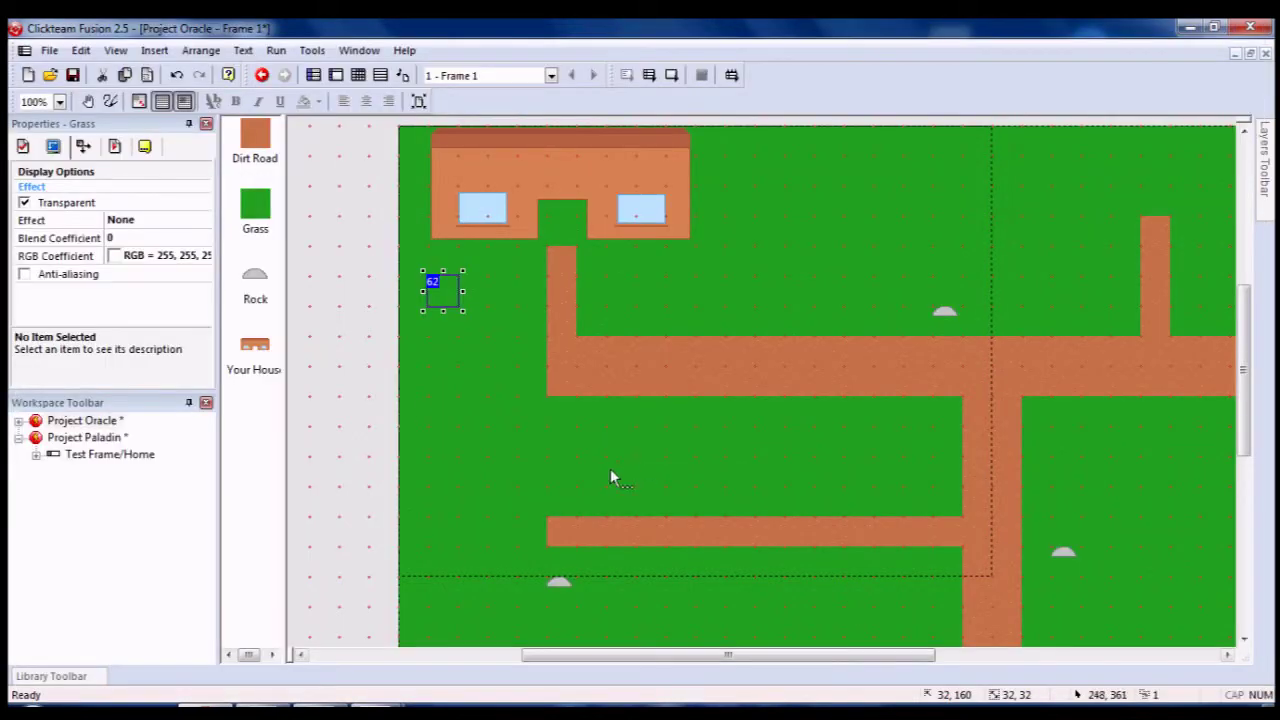
left_click(366, 444)
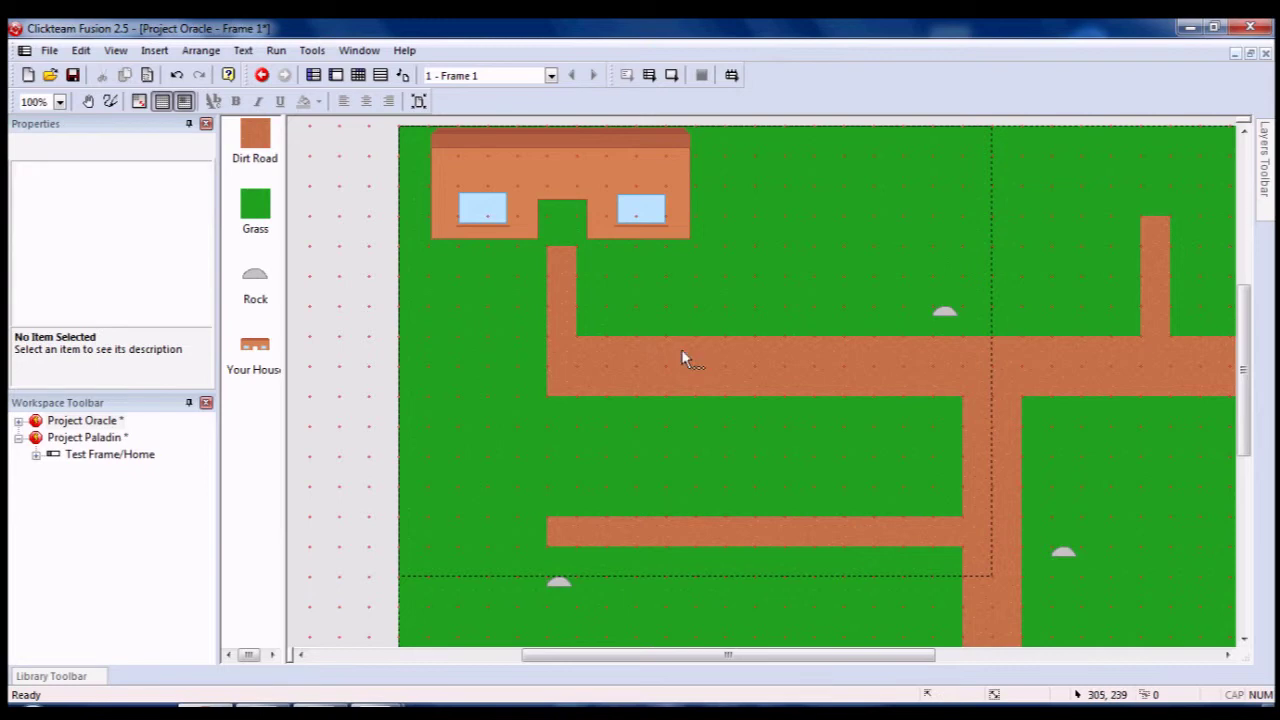
left_click(600, 160)
left_click(600, 160)
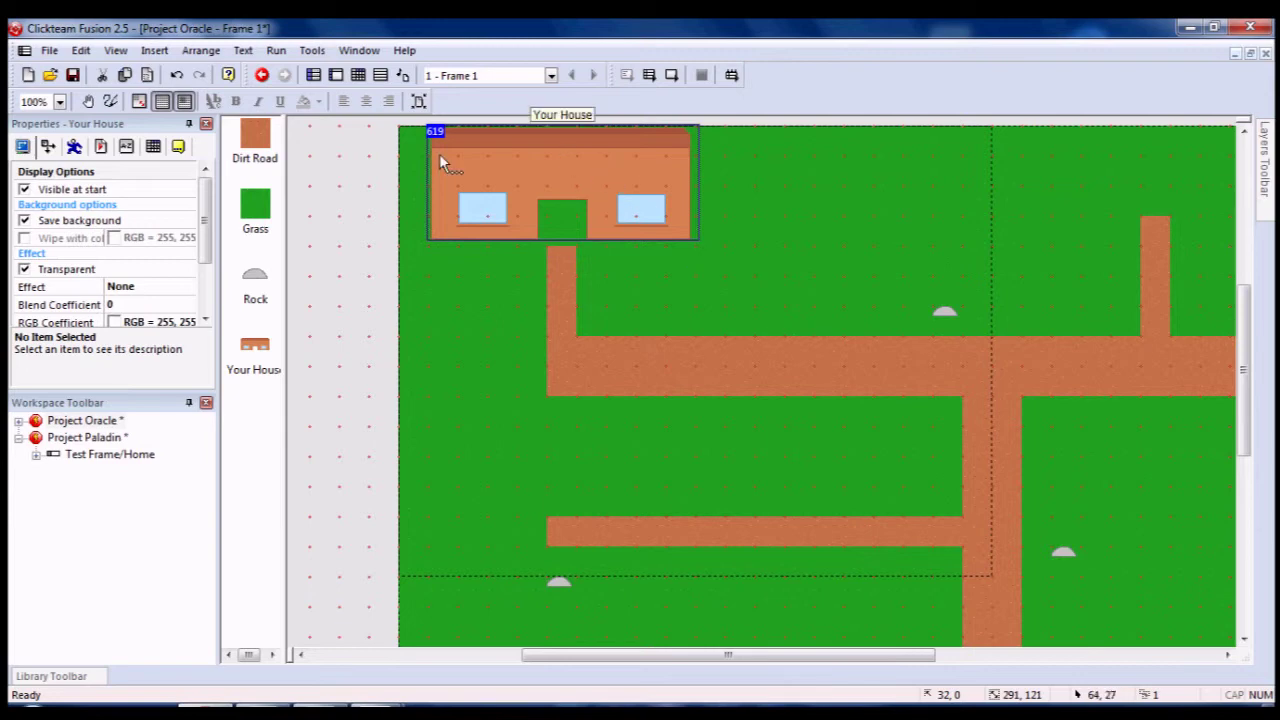
left_click(366, 240)
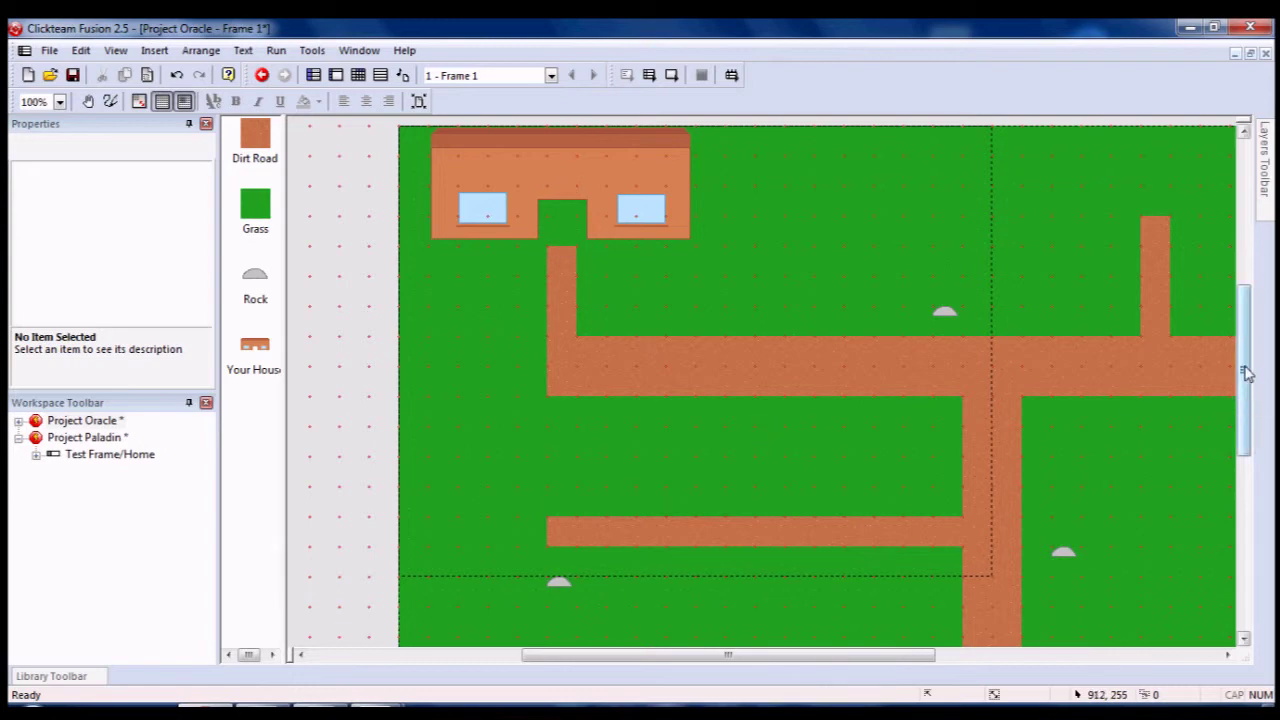
left_click_drag(1246, 372, 1263, 408)
left_click_drag(918, 666, 958, 650)
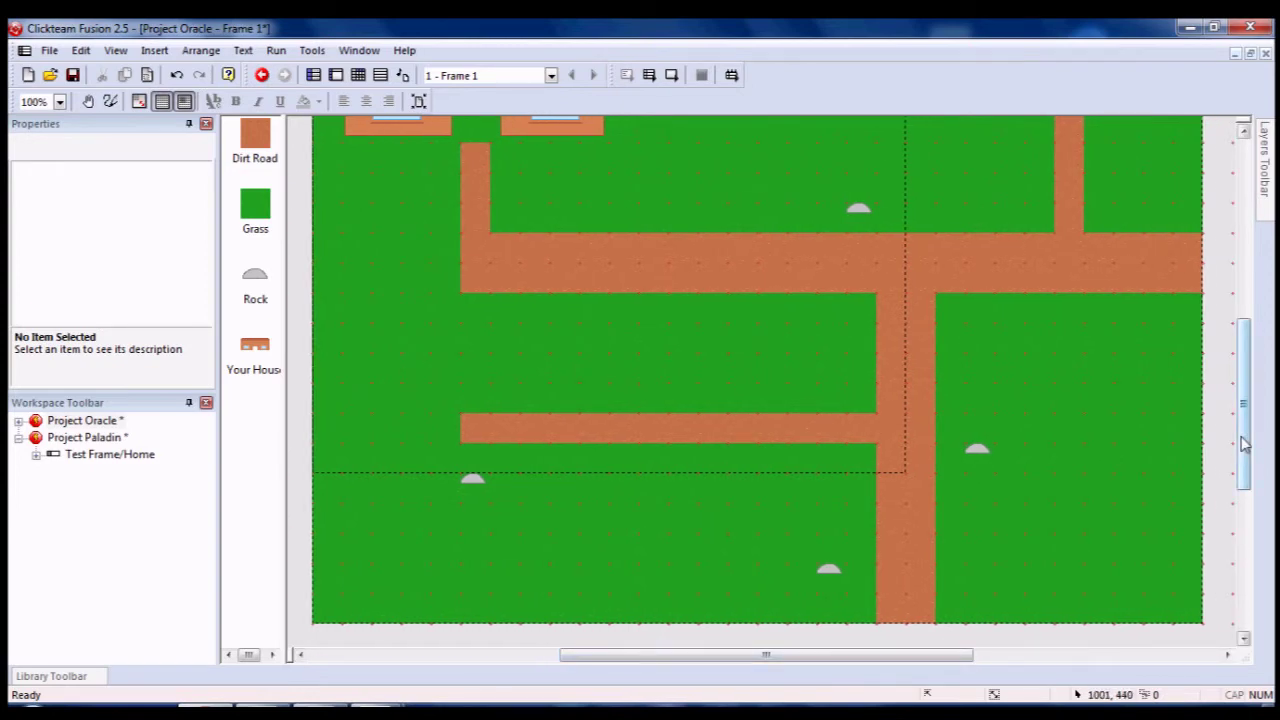
mouse_move(1245, 444)
left_mouse_down()
mouse_move(1246, 423)
mouse_move(1258, 448)
left_mouse_up()
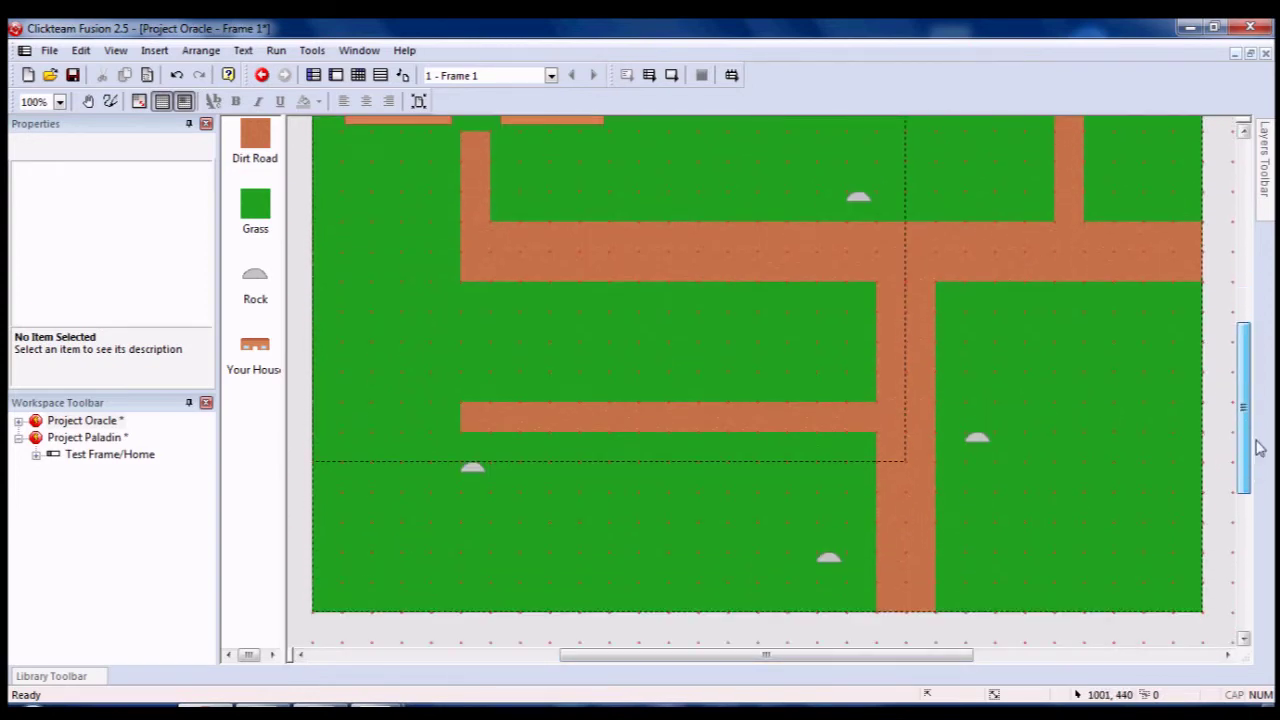
left_click(983, 440)
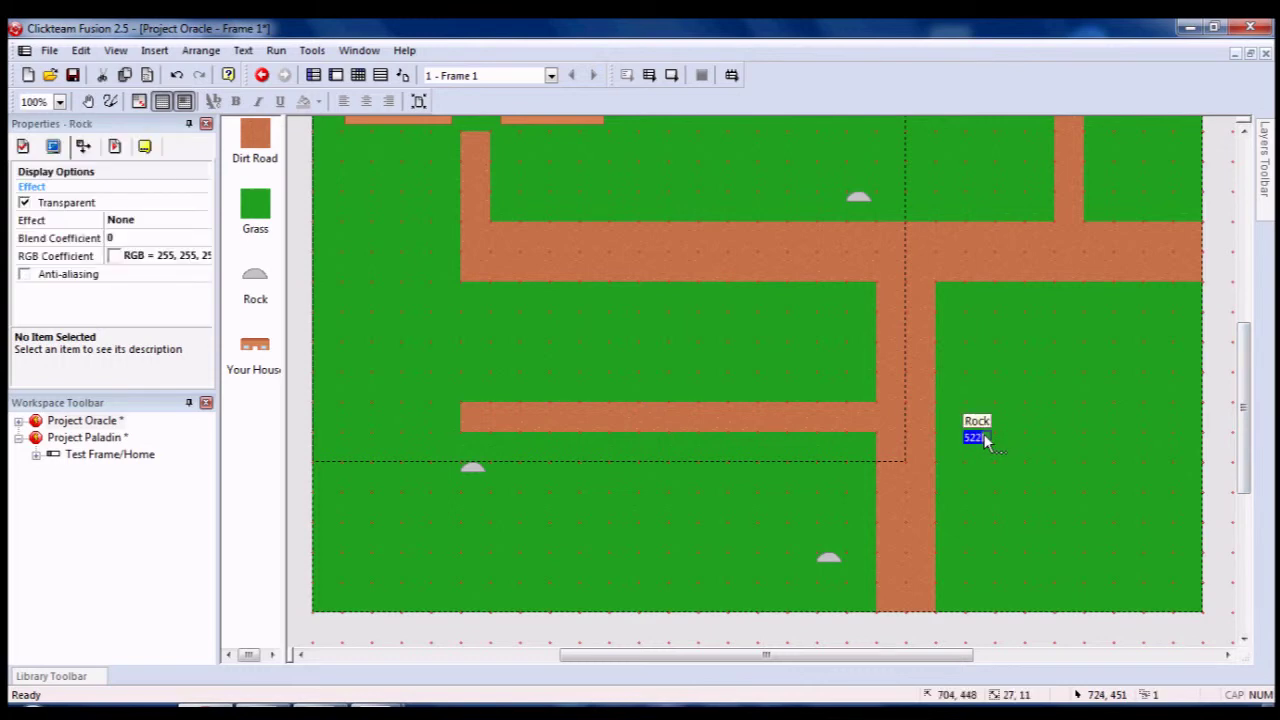
left_click(886, 300)
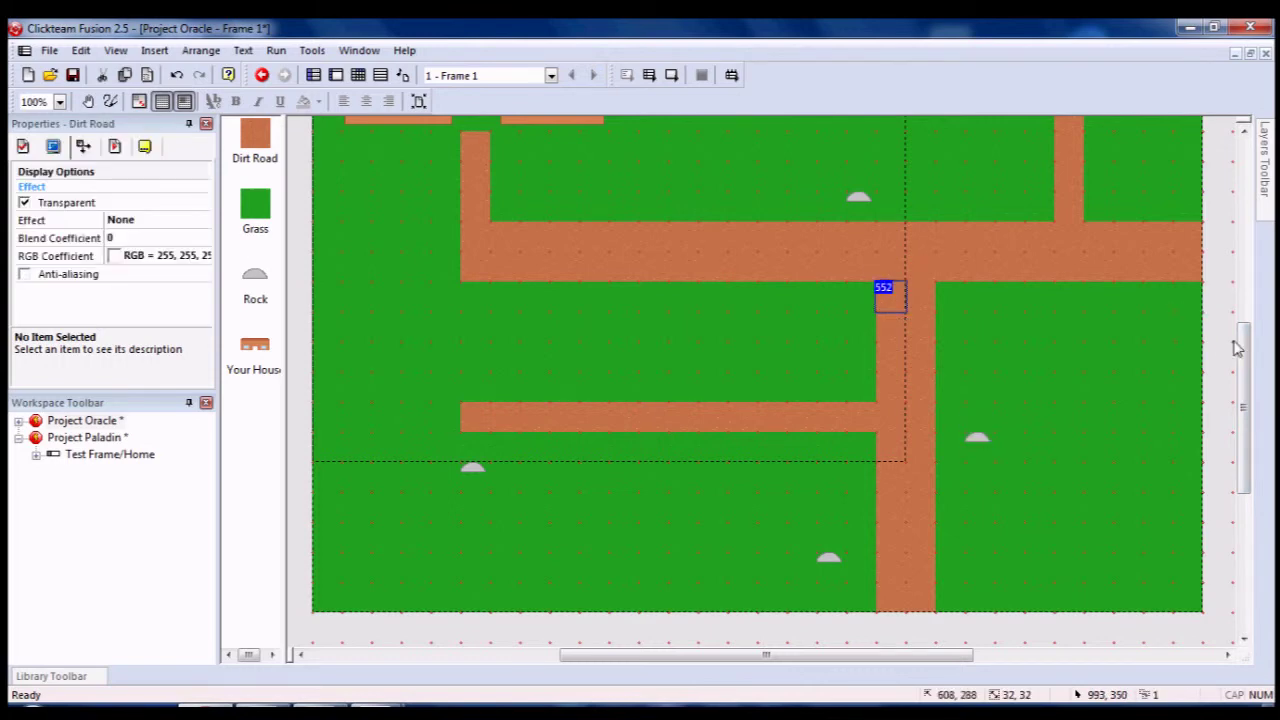
left_click_drag(1243, 350, 1243, 305)
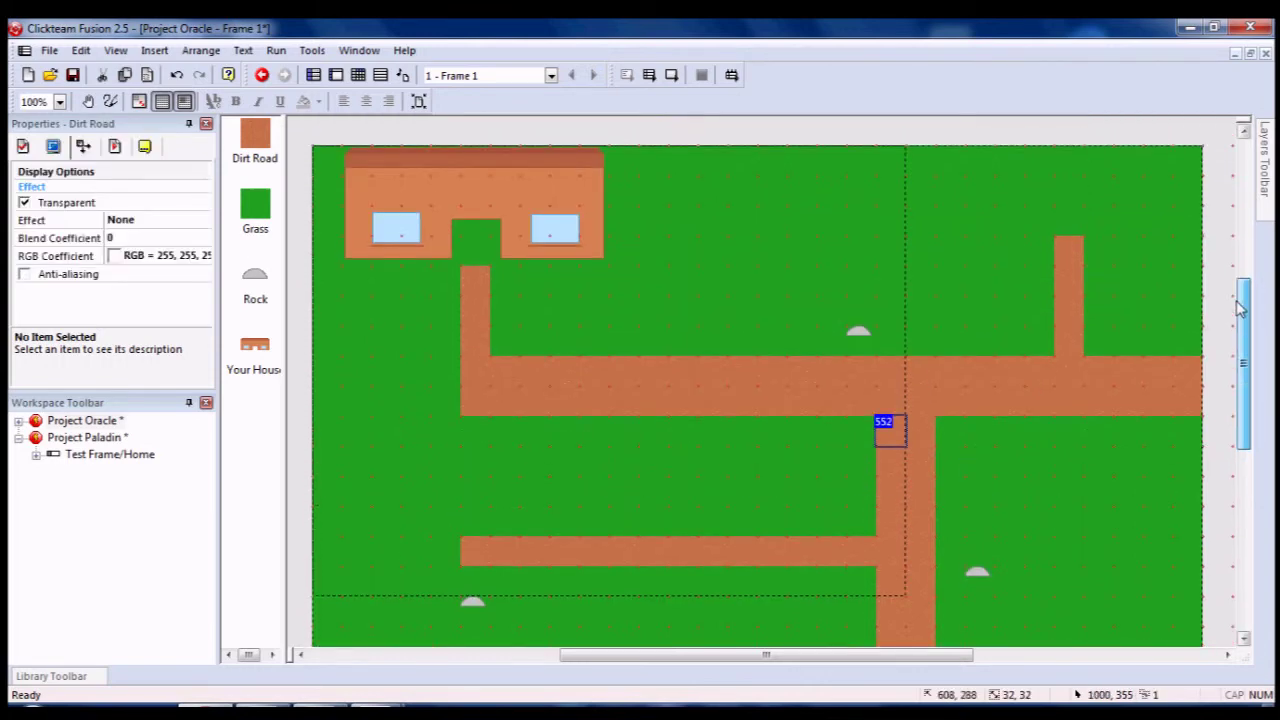
left_click(476, 181)
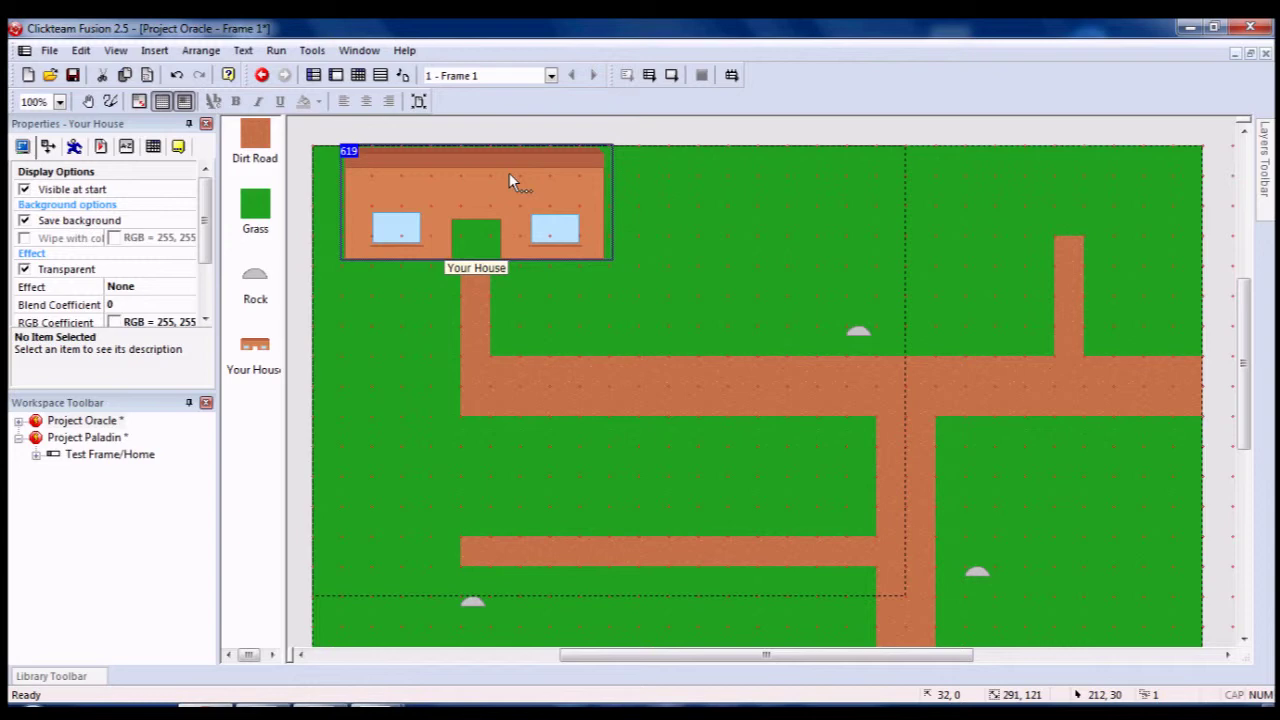
Step: Close Project Paladin, discarding its unsaved changes
right_click(111, 439)
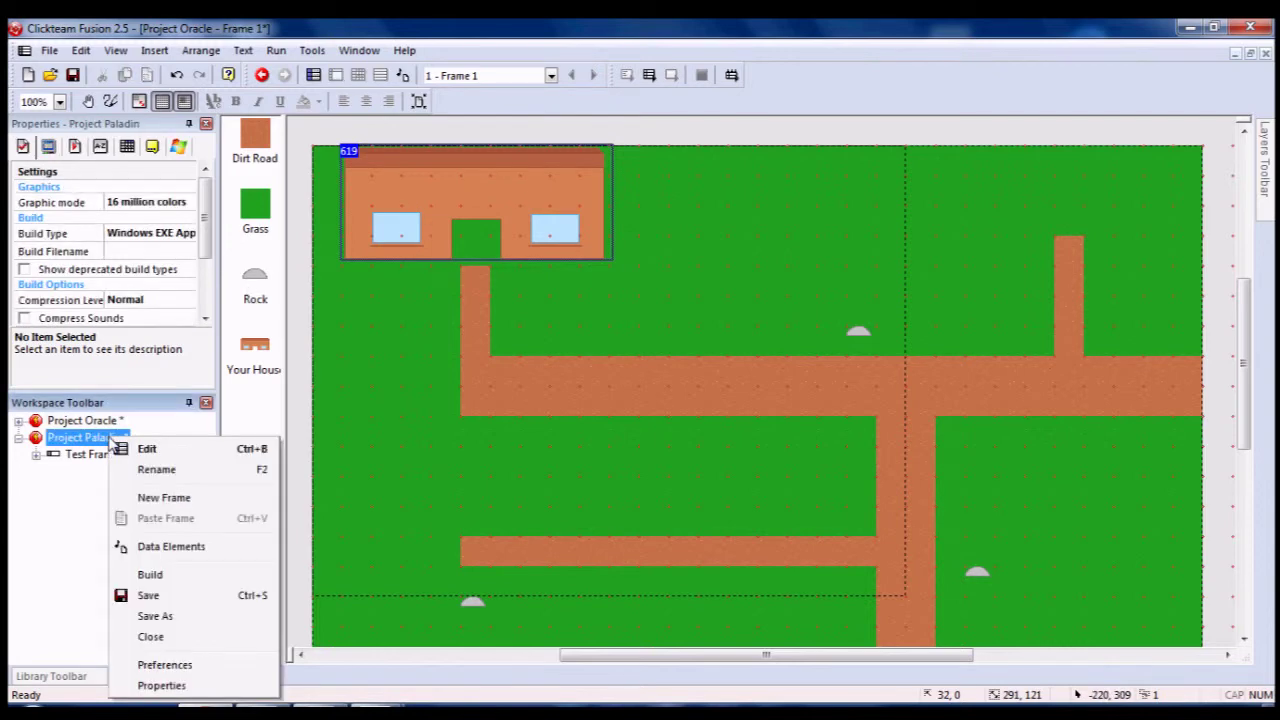
left_click(152, 637)
left_click(660, 410)
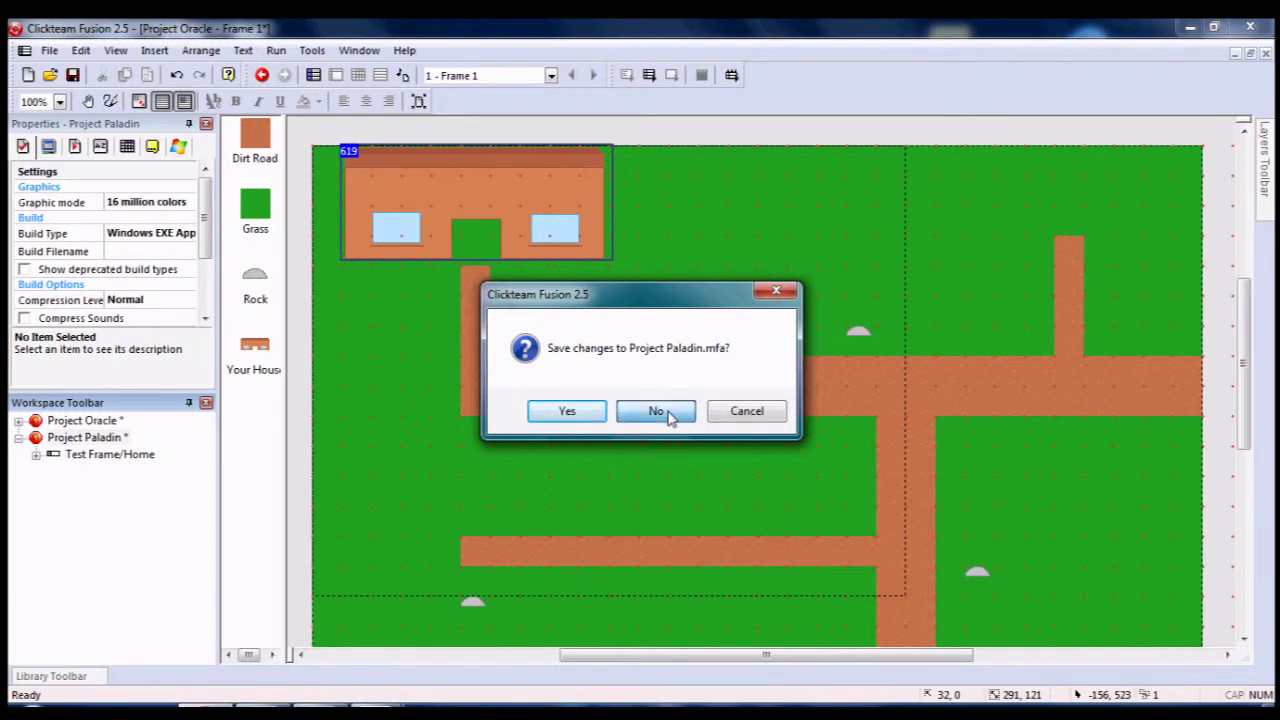
Step: Open Project Oracle's Frame 1 in the frame editor
double_click(100, 430)
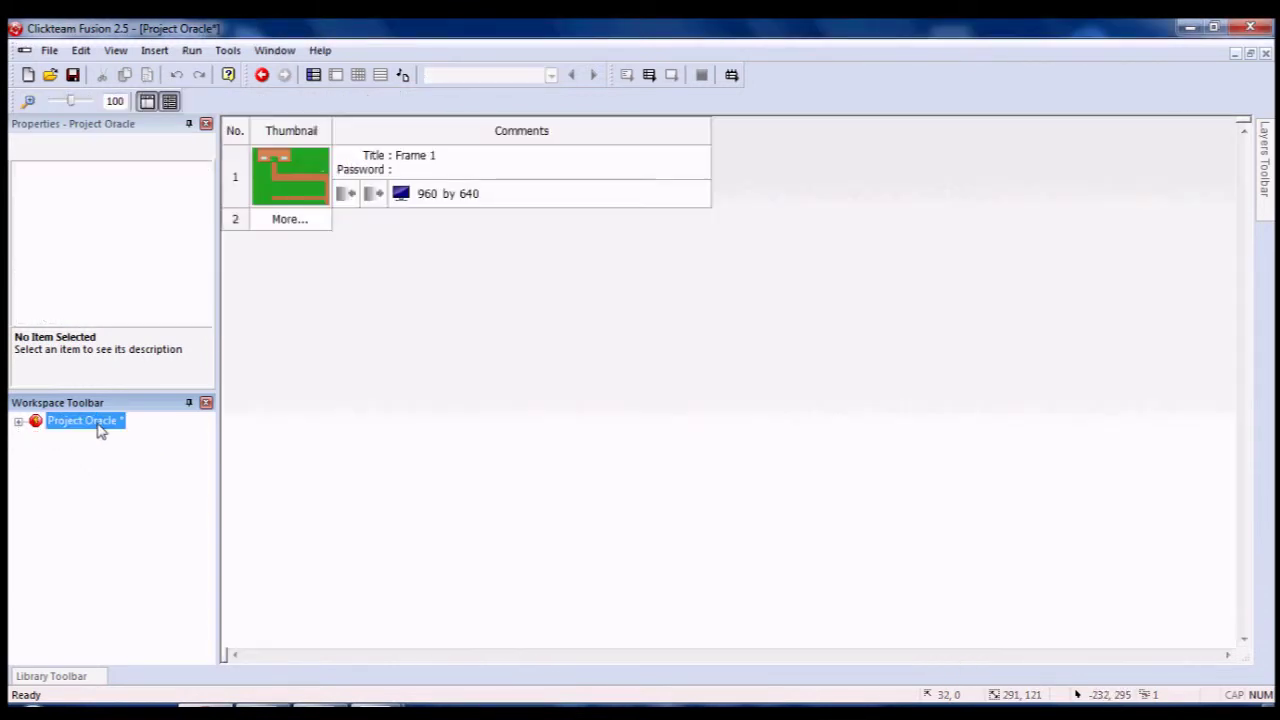
left_click(19, 422)
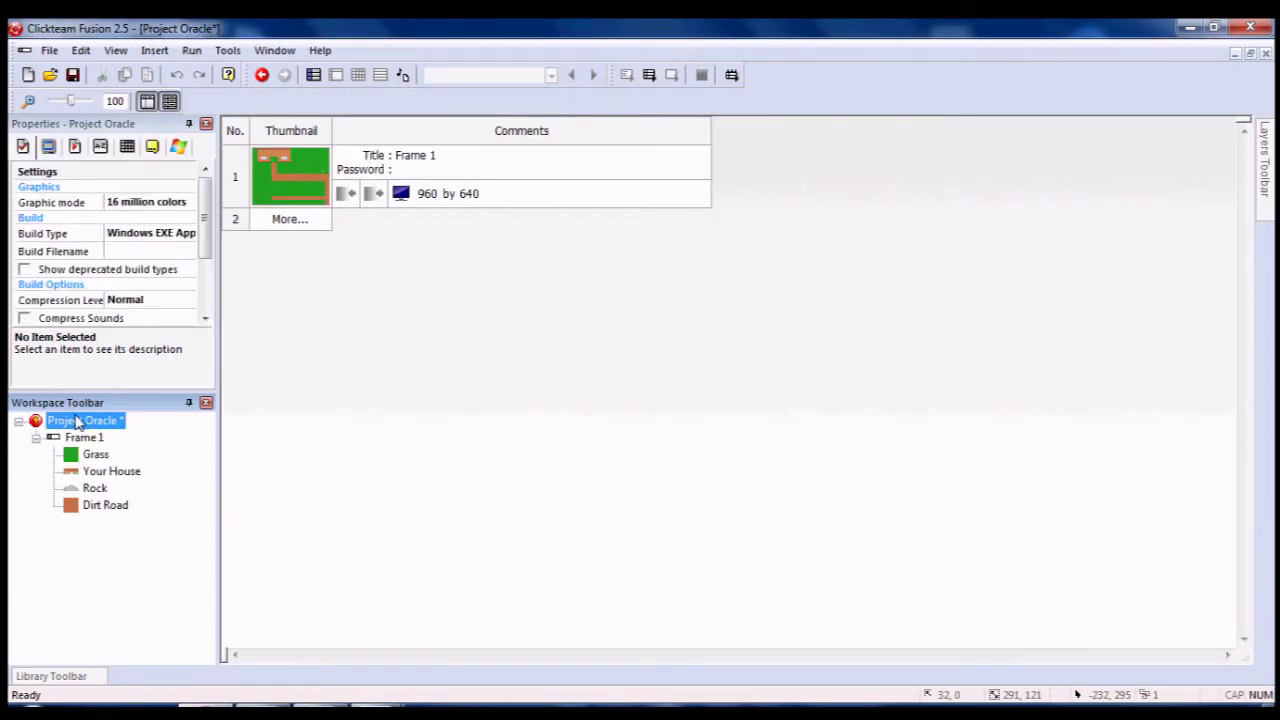
double_click(85, 438)
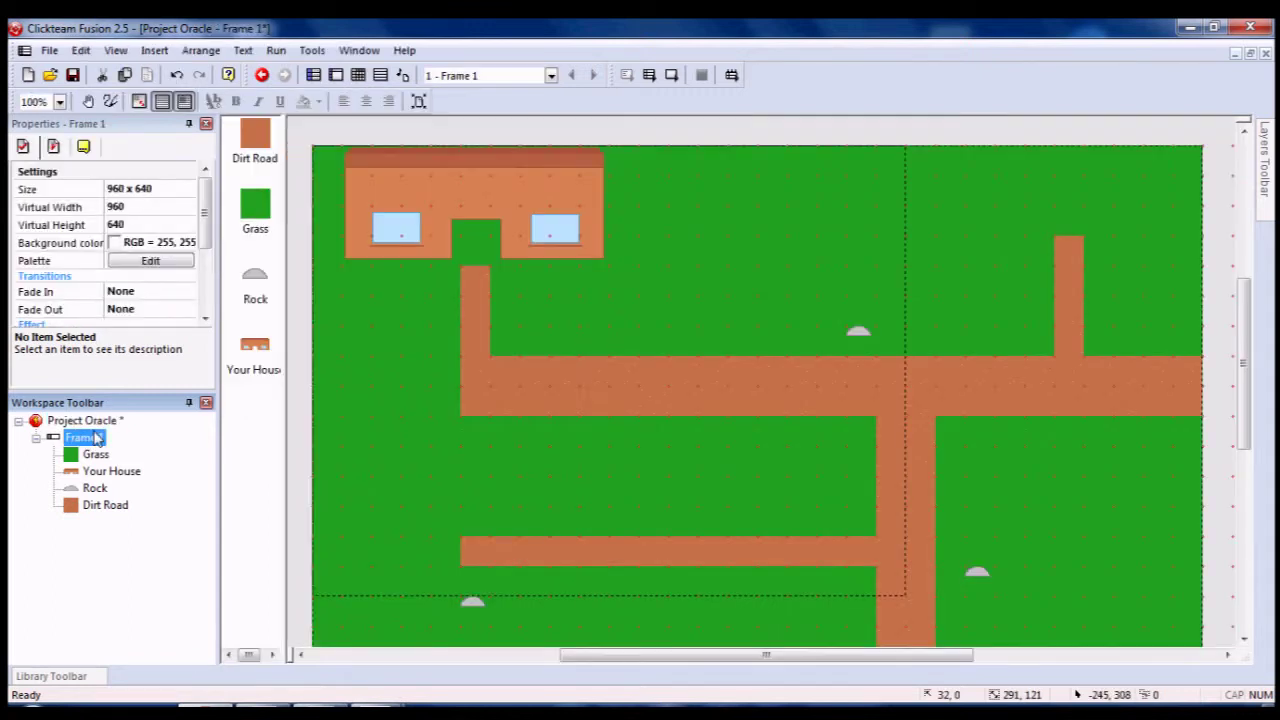
left_click(585, 137)
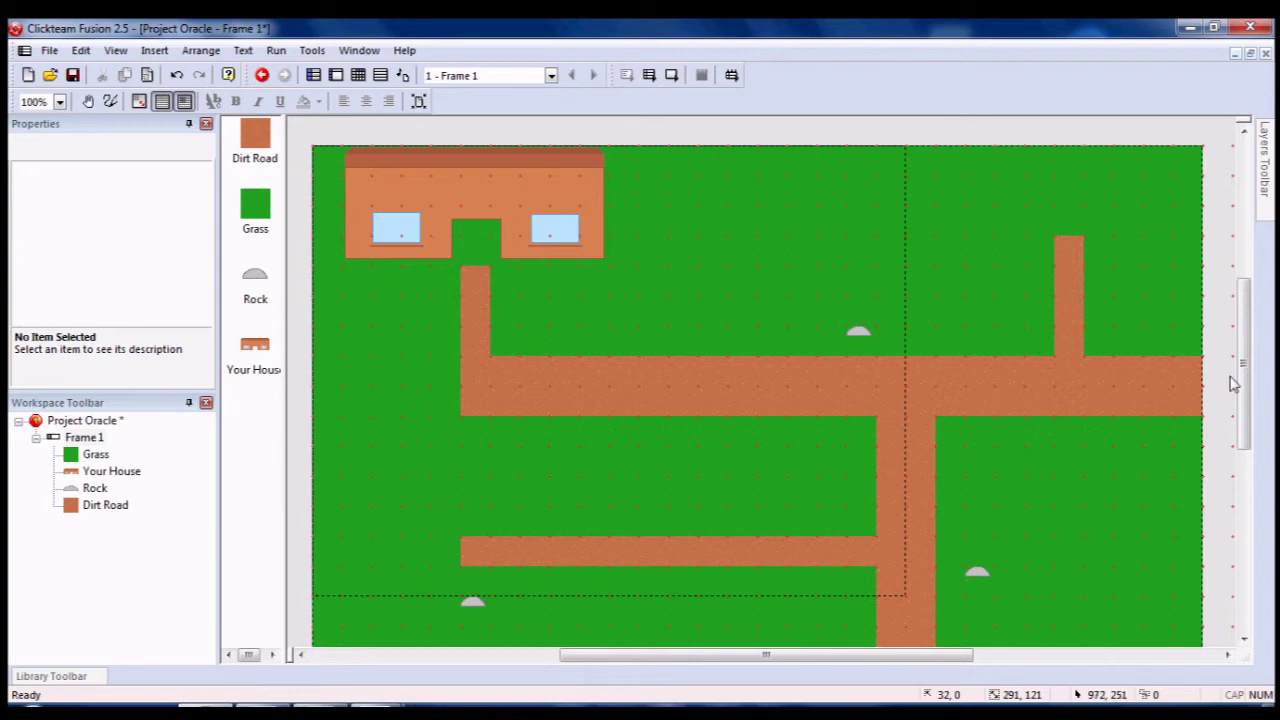
mouse_move(1247, 372)
left_mouse_down()
mouse_move(1252, 385)
mouse_move(1248, 360)
mouse_move(1257, 371)
left_mouse_up()
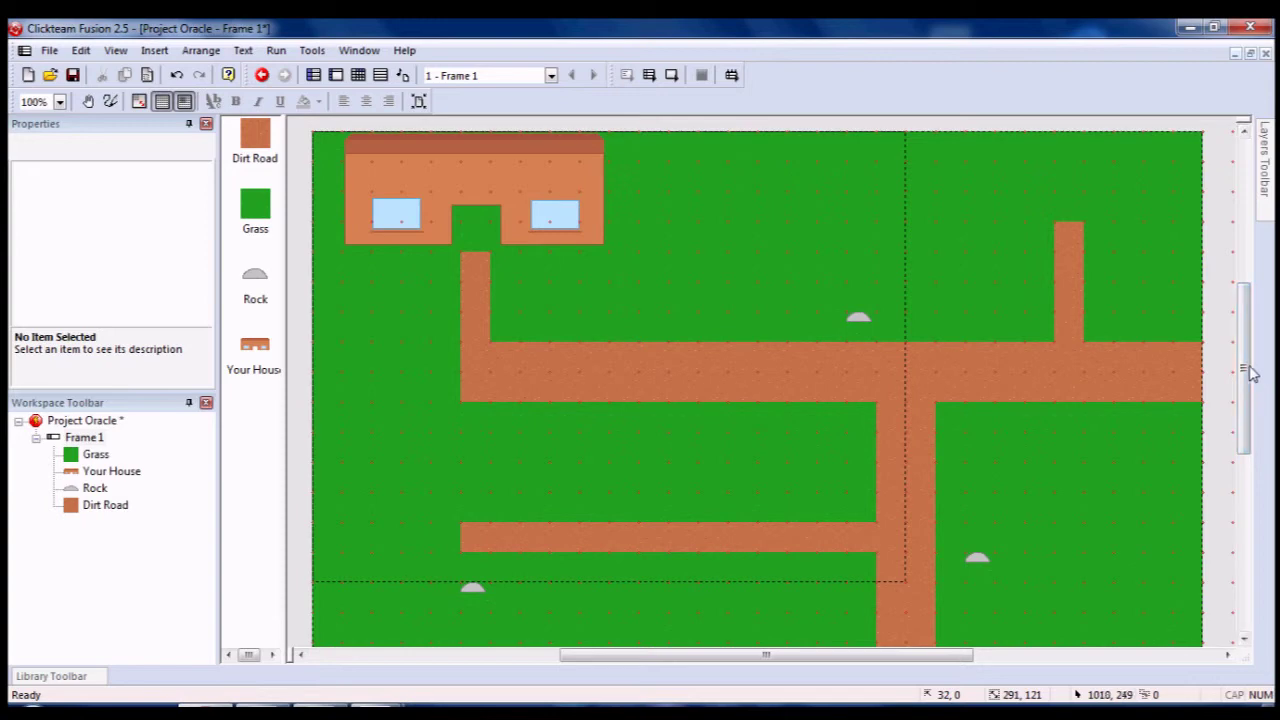
Step: Centre the house sprite's hot spot at 140, 59 and its action point, then accept
double_click(578, 181)
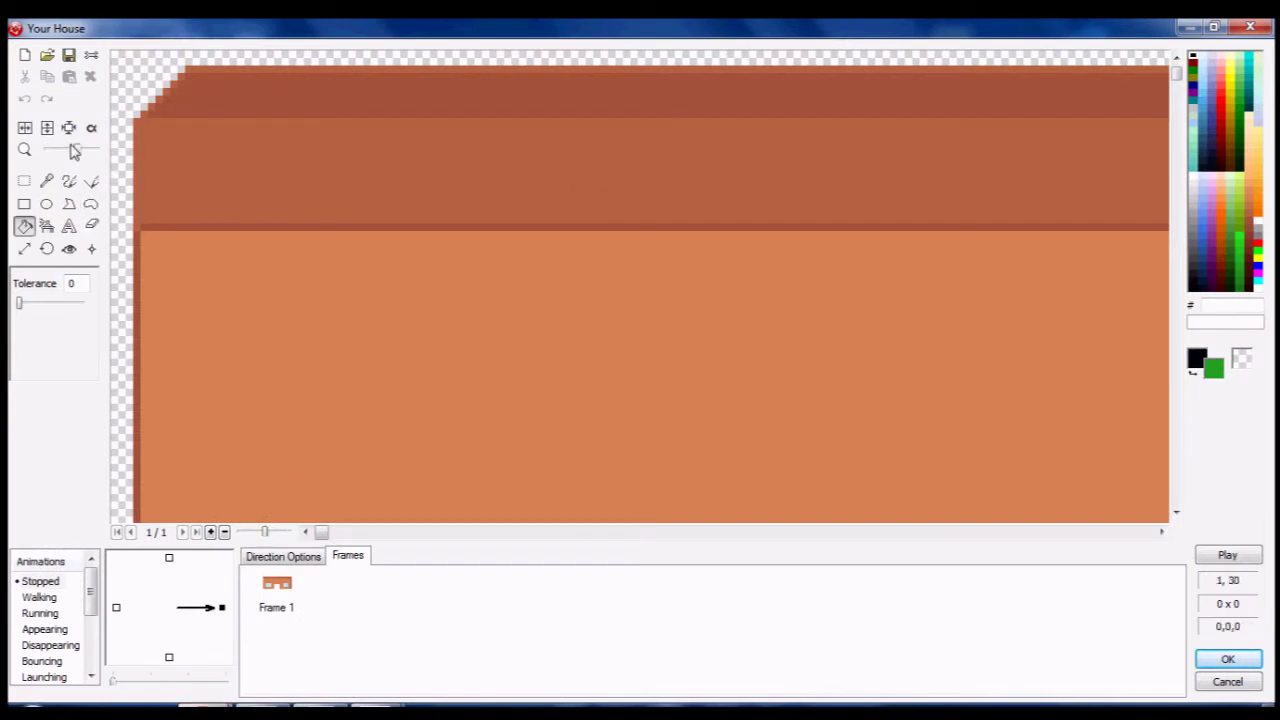
left_click_drag(79, 152, 58, 151)
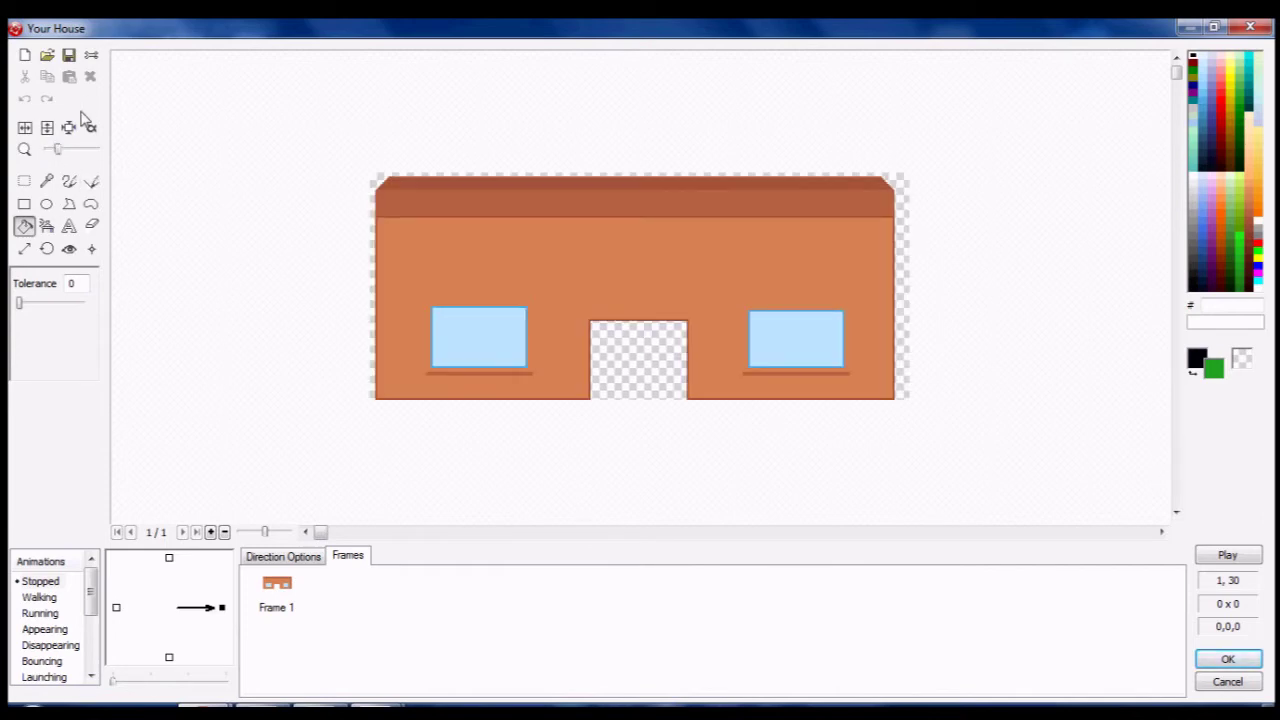
left_click(69, 129)
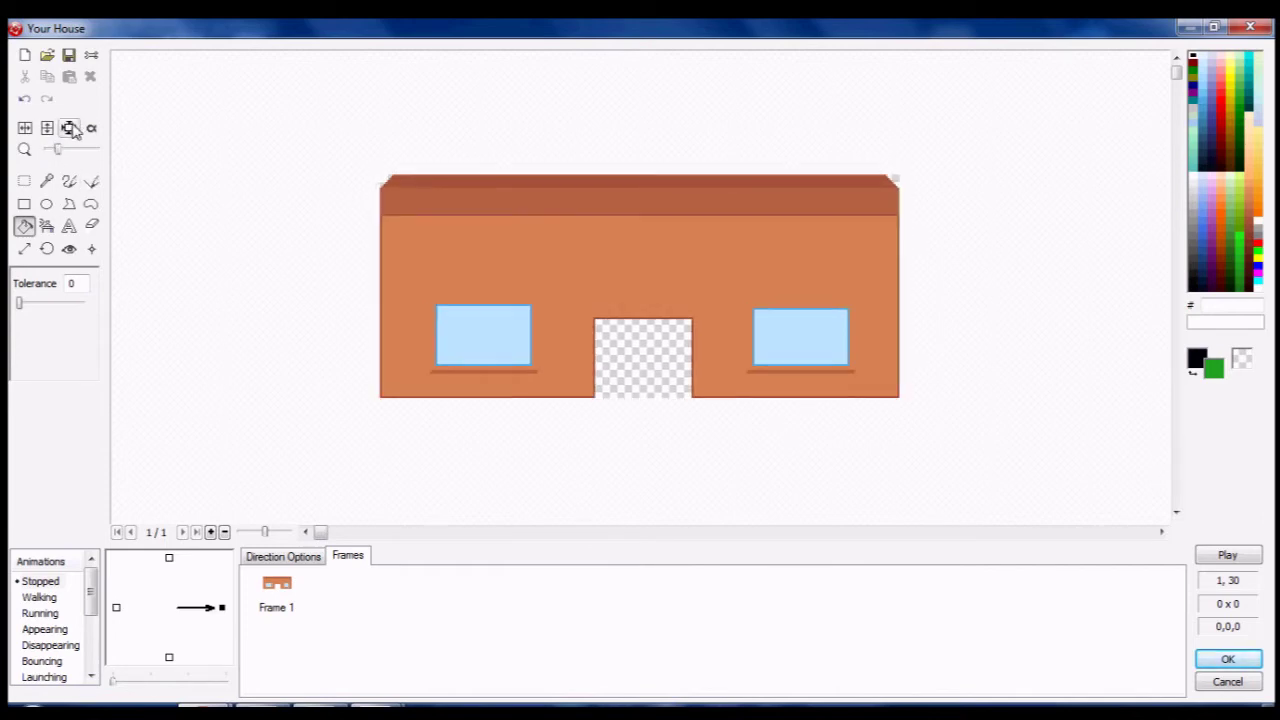
left_click(70, 250)
left_click(45, 361)
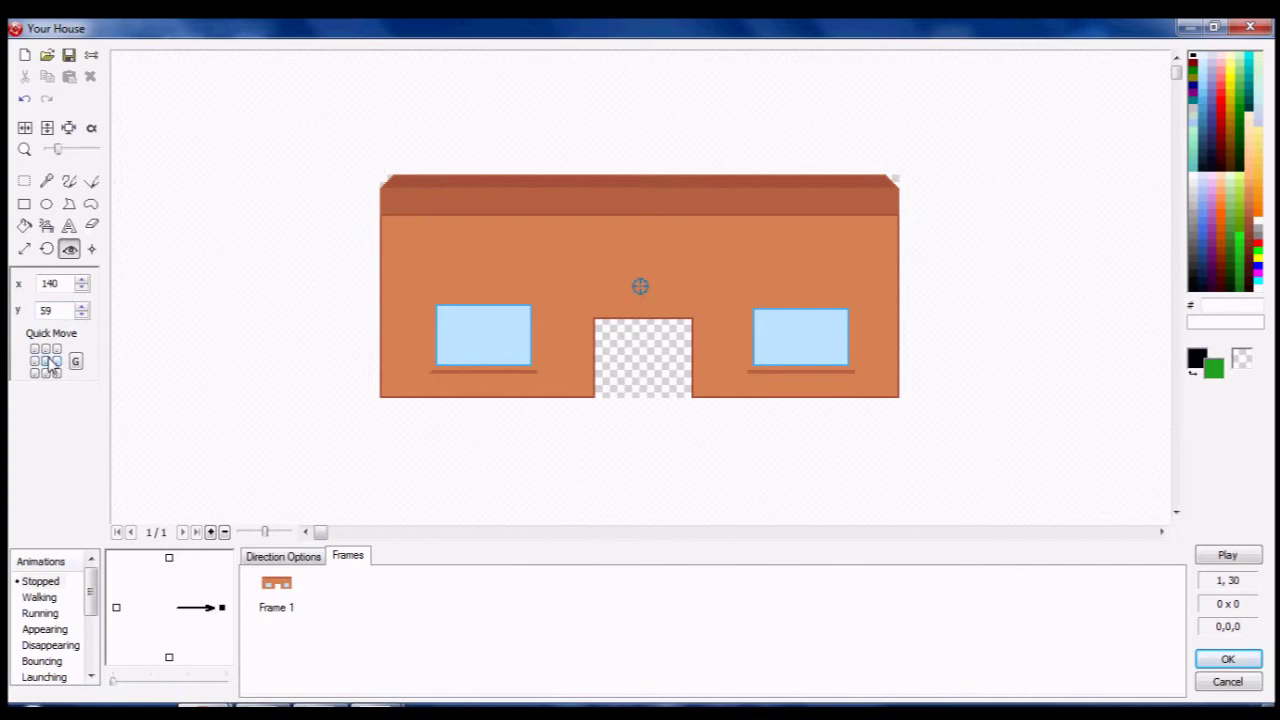
left_click(286, 604)
left_click(91, 249)
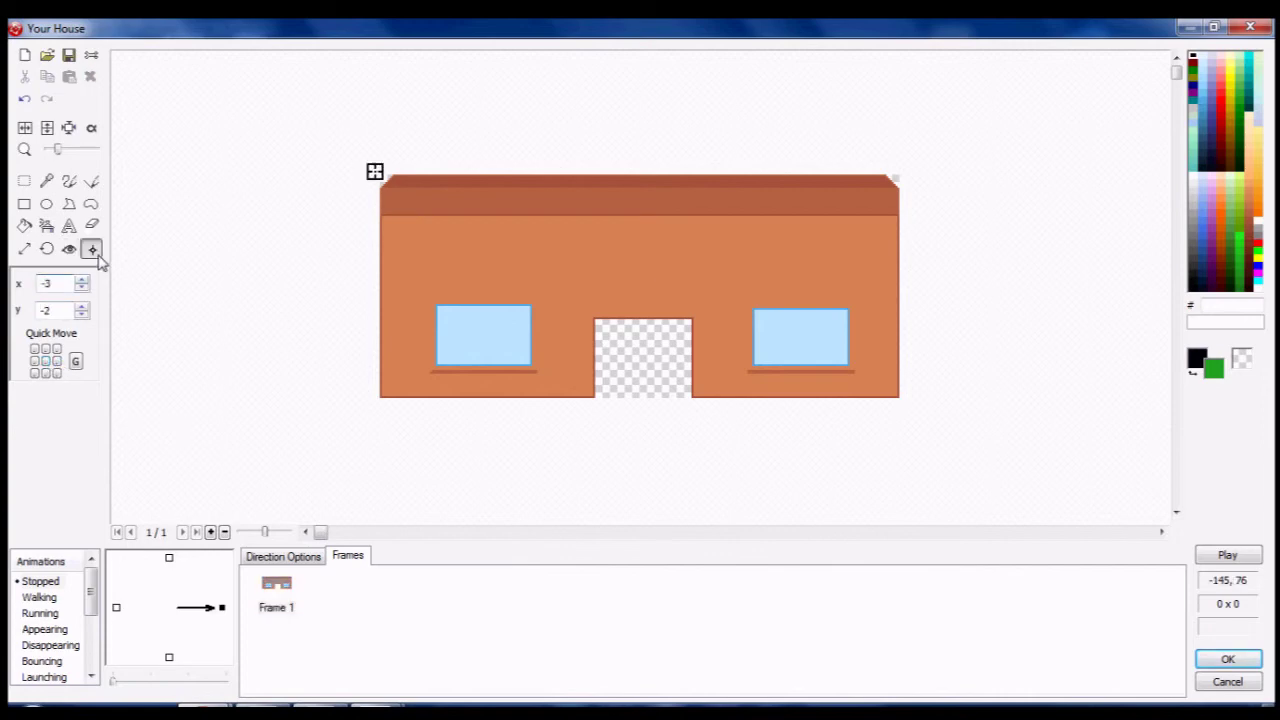
left_click(45, 361)
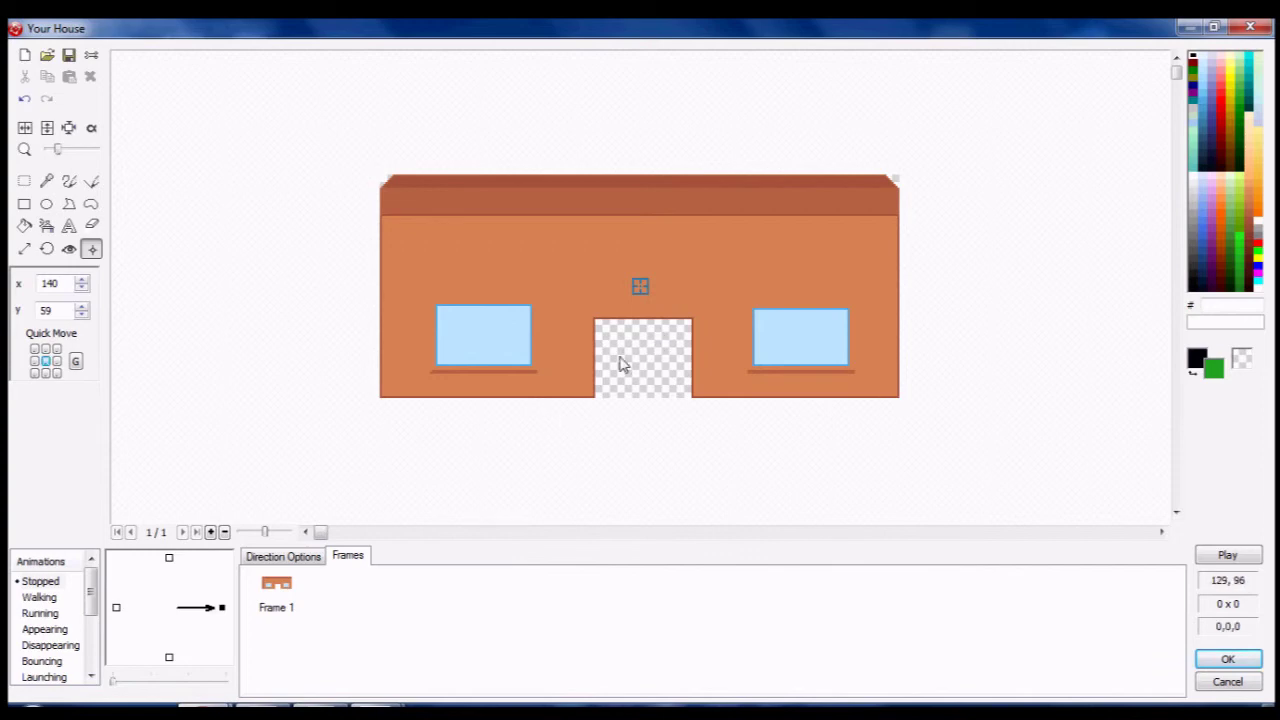
left_click(1228, 660)
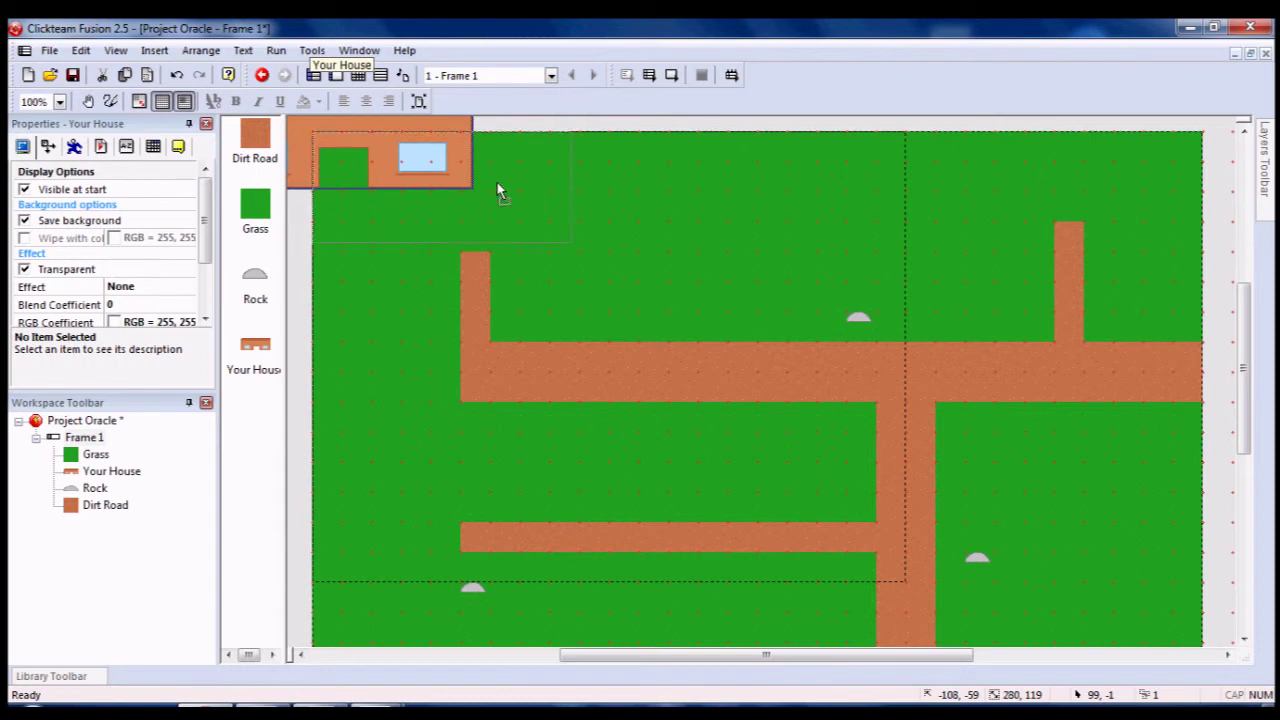
Step: Move Your House to the top-left corner of Frame 1 and deselect it
left_click_drag(520, 210, 535, 203)
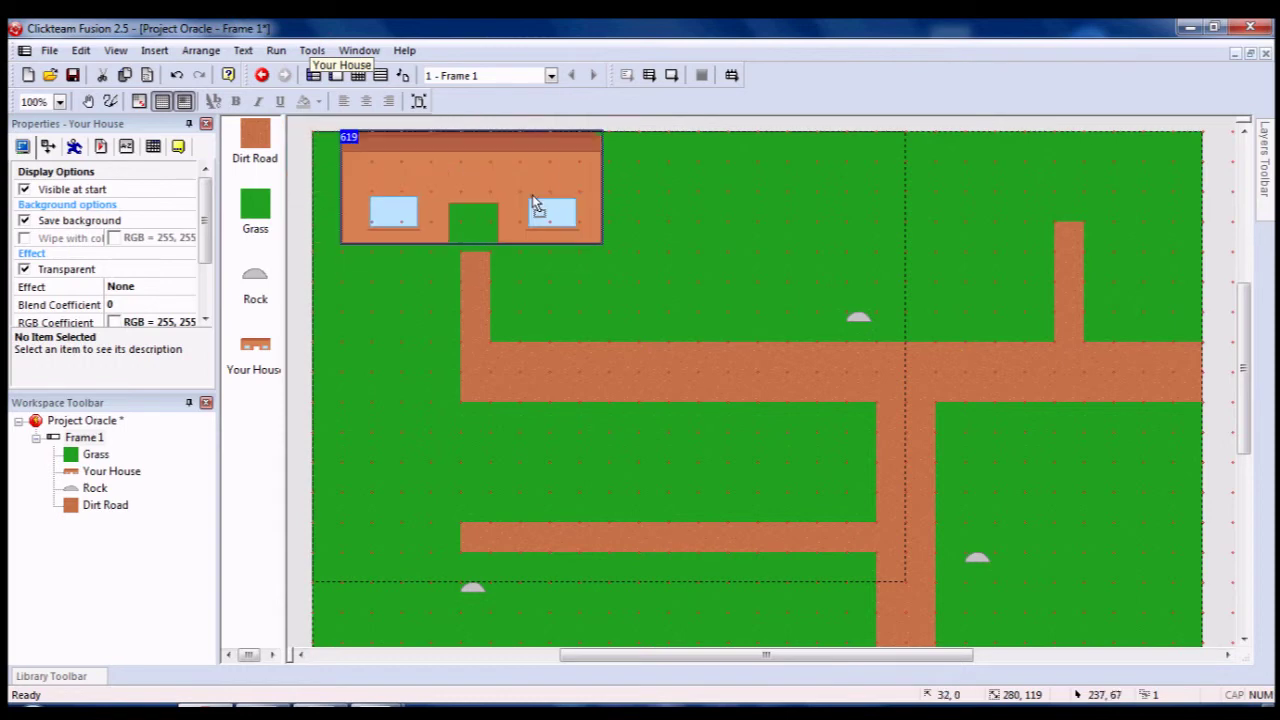
left_click(658, 128)
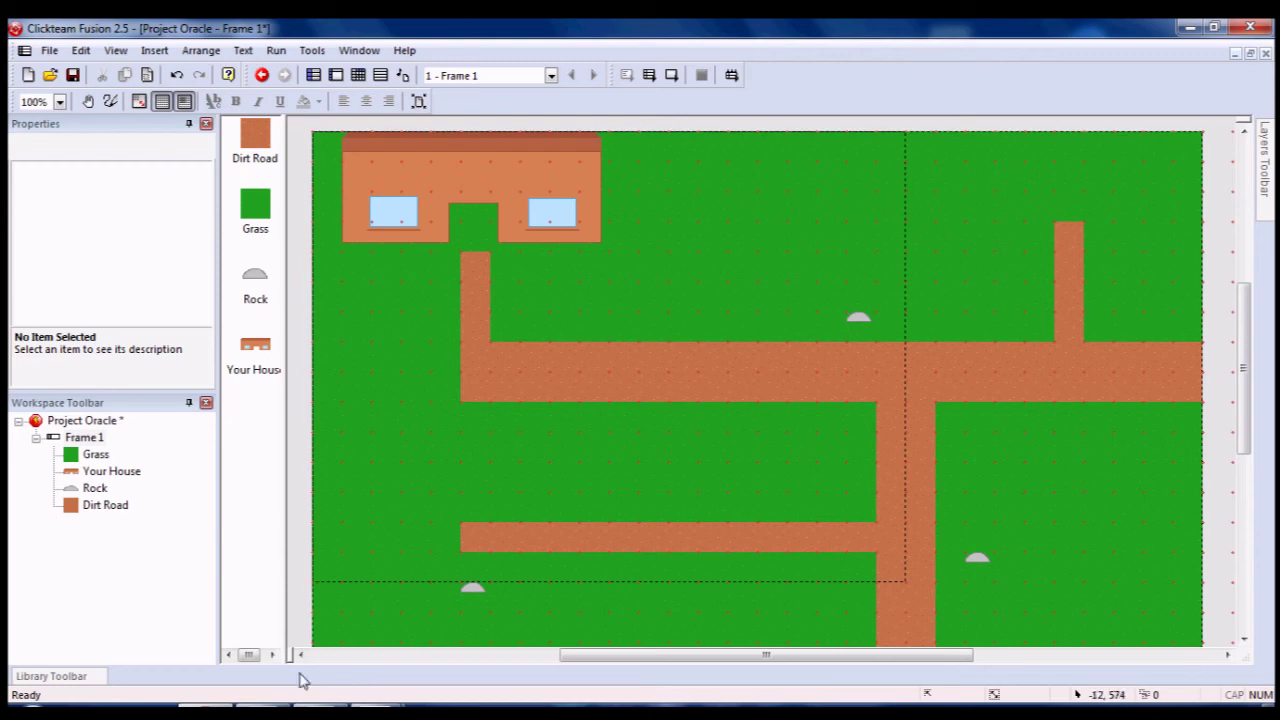
mouse_move(378, 712)
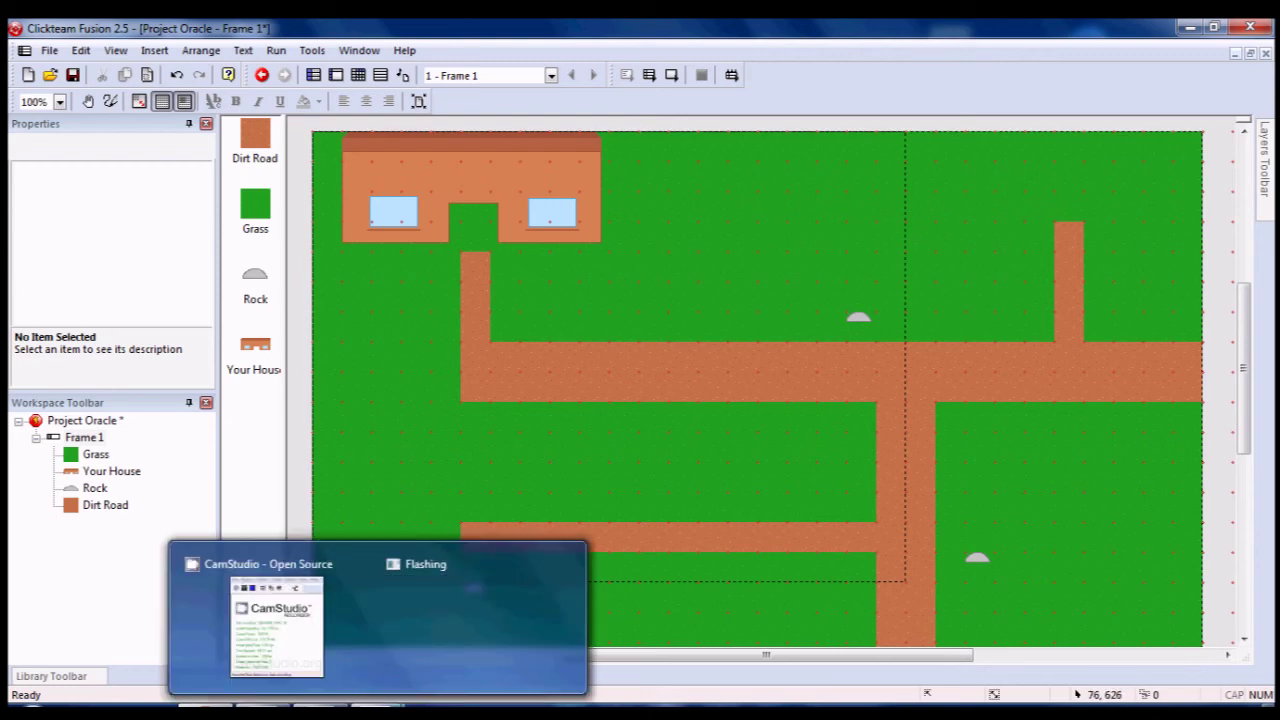